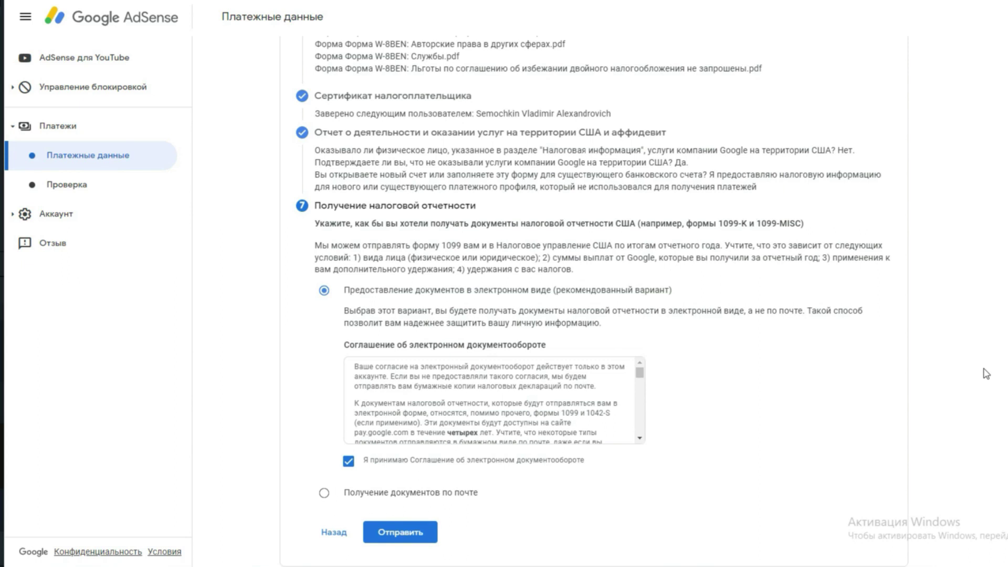
- Reload the payment data page and open the US tax information form, confirming the identity with the account password
{"action": "left_click", "coordinate": [1000, 407]}
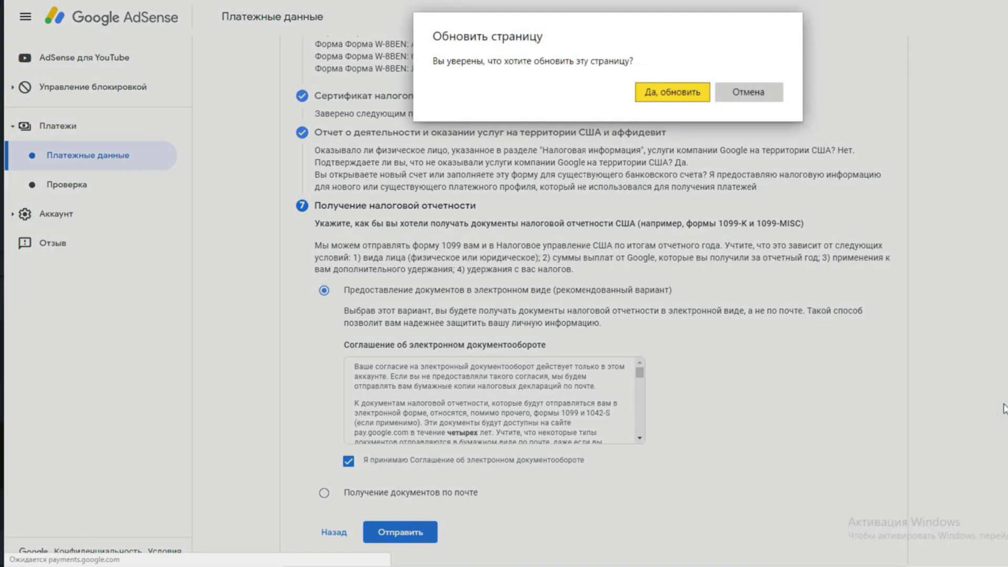
{"action": "left_click", "coordinate": [667, 93]}
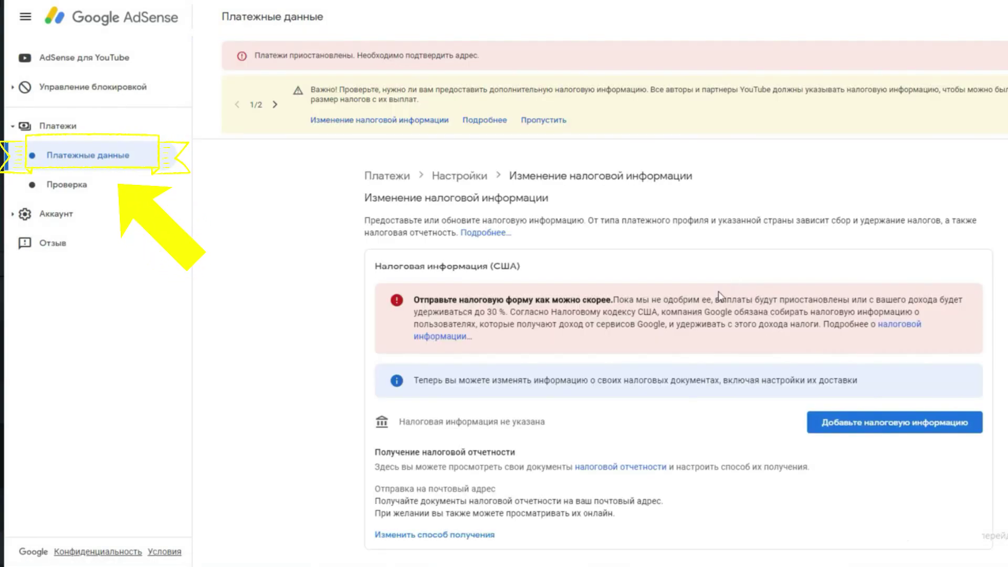
{"action": "left_click", "coordinate": [885, 428]}
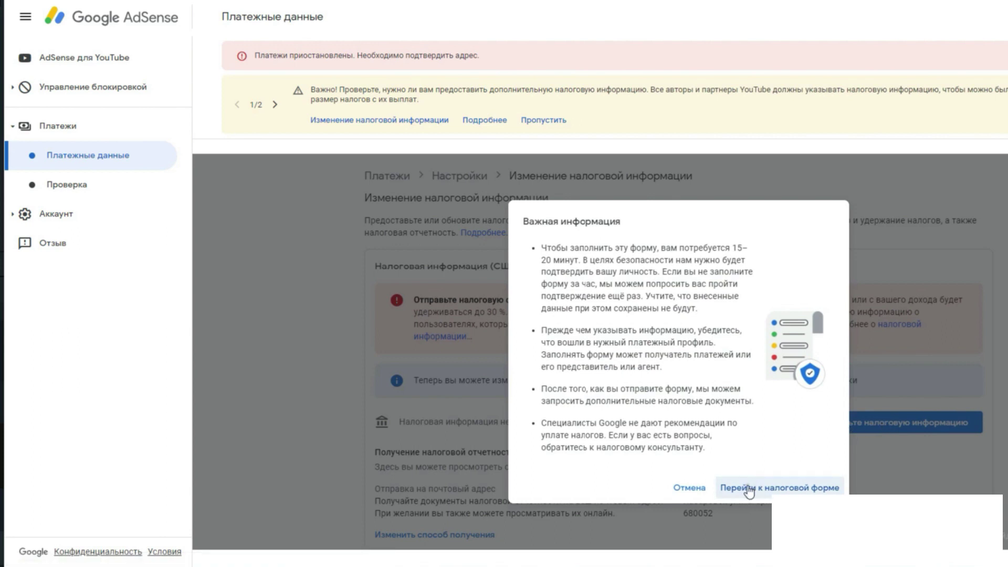
{"action": "left_click", "coordinate": [750, 487]}
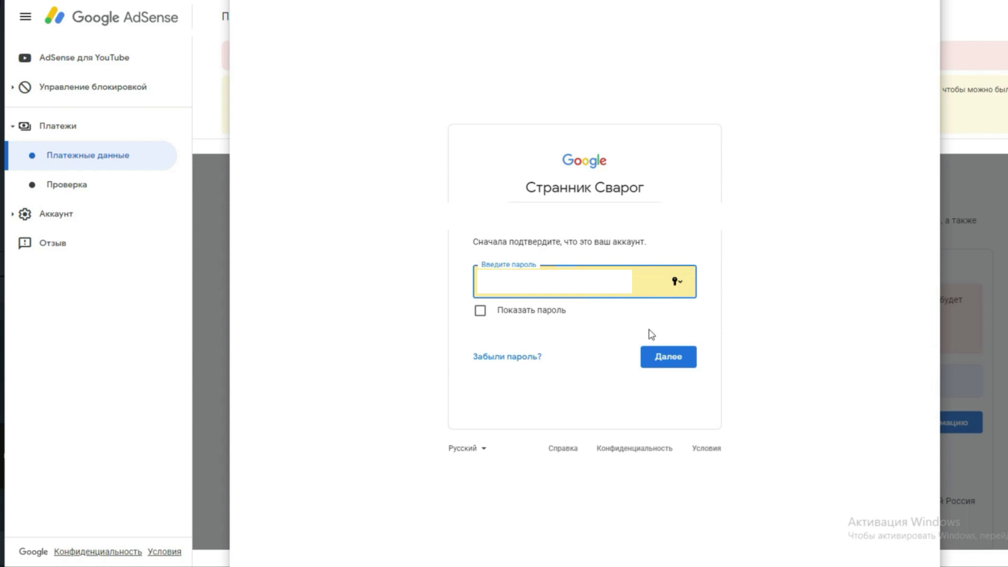
{"action": "left_click", "coordinate": [670, 359]}
- Declare the payee as "Физическое лицо" who is not a US citizen or resident, and start filling in form W-8BEN
{"action": "left_click", "coordinate": [414, 329]}
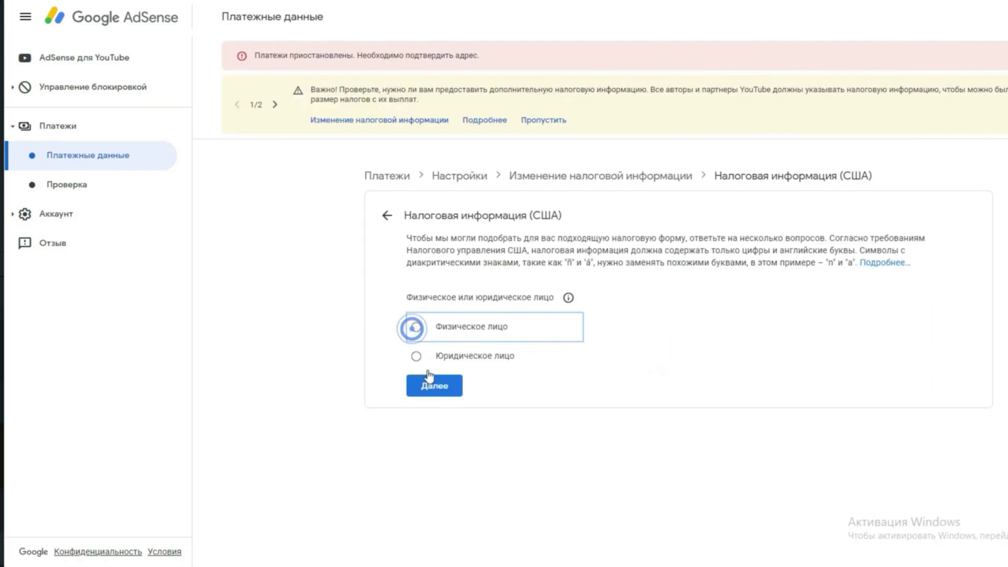
{"action": "left_click", "coordinate": [435, 386]}
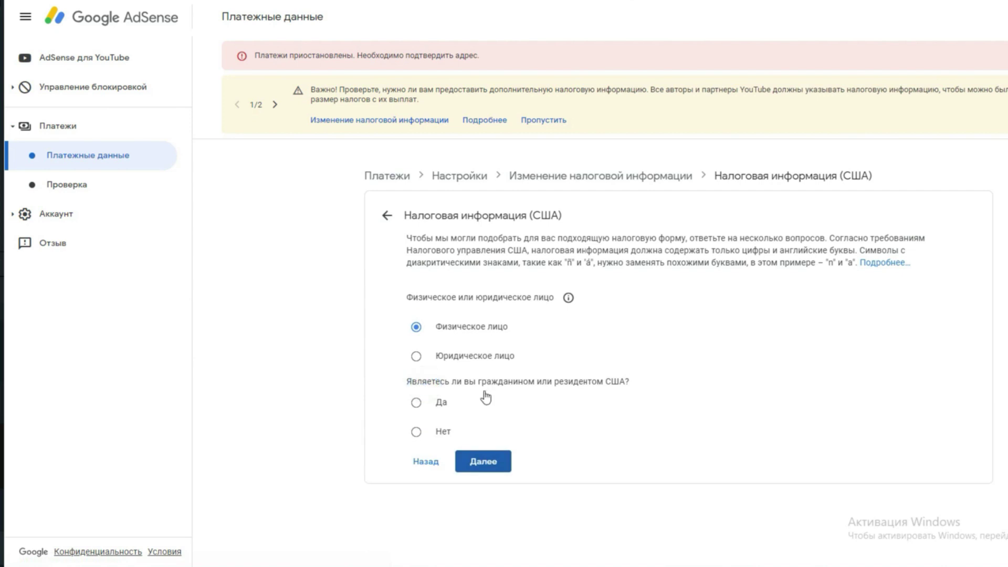
{"action": "left_click", "coordinate": [415, 437]}
{"action": "left_click", "coordinate": [486, 468]}
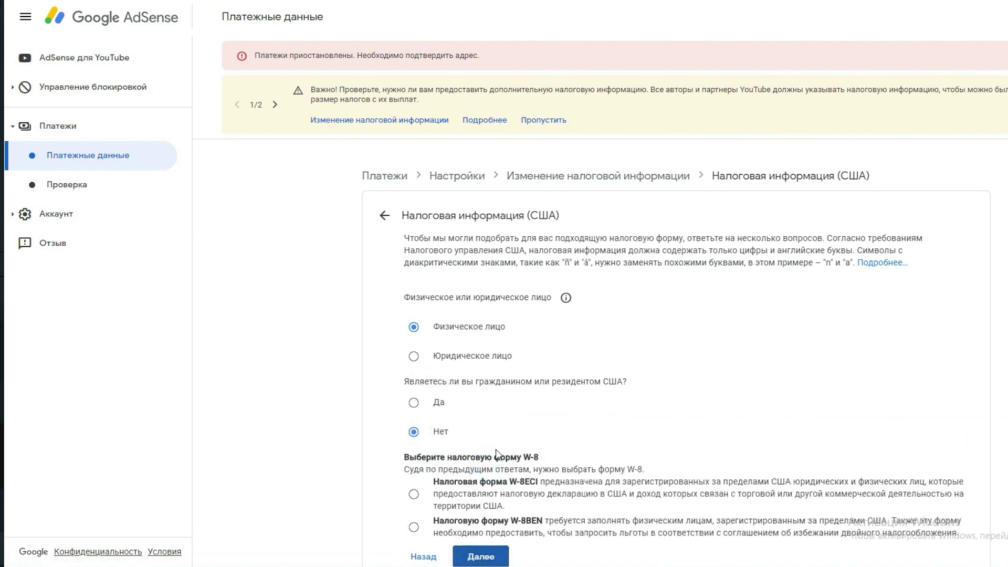
{"action": "scroll", "coordinate": [498, 455], "scroll_direction": "down", "scroll_amount": 1}
{"action": "left_click", "coordinate": [414, 516]}
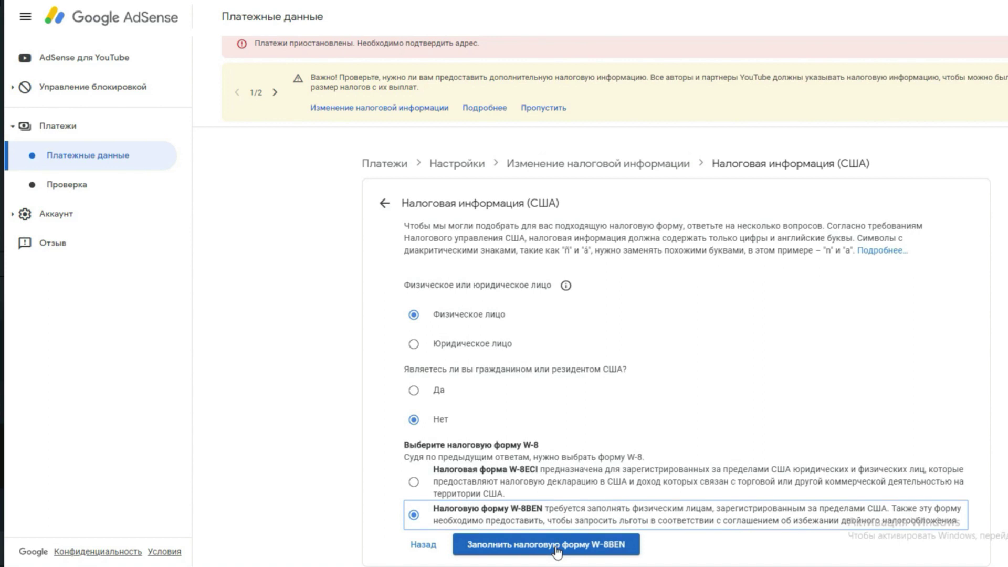
{"action": "left_click", "coordinate": [558, 551]}
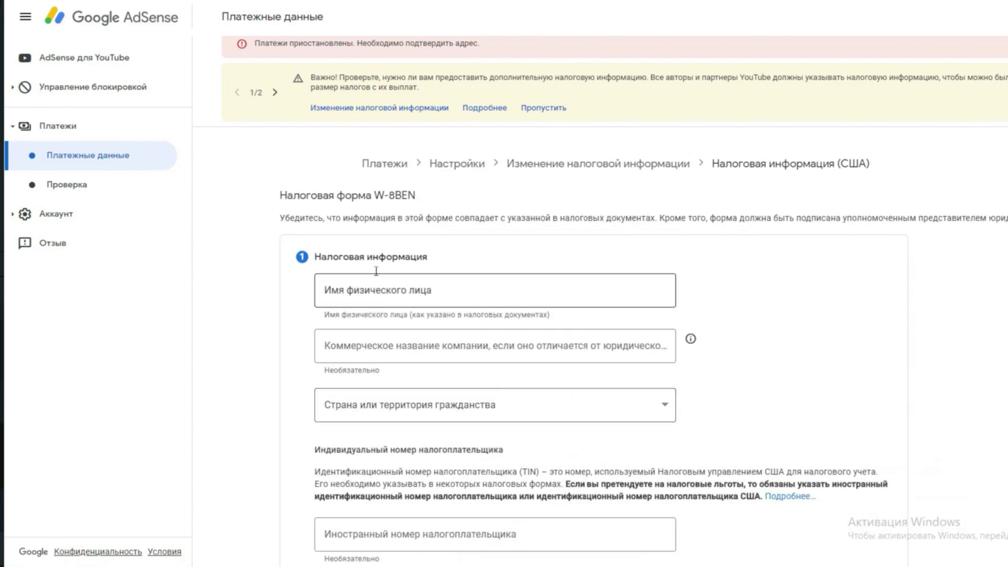
- Copy the translated full name from Google Translate into the AdSense form's "Имя физического лица" field
{"action": "key", "text": "ctrl+Tab"}
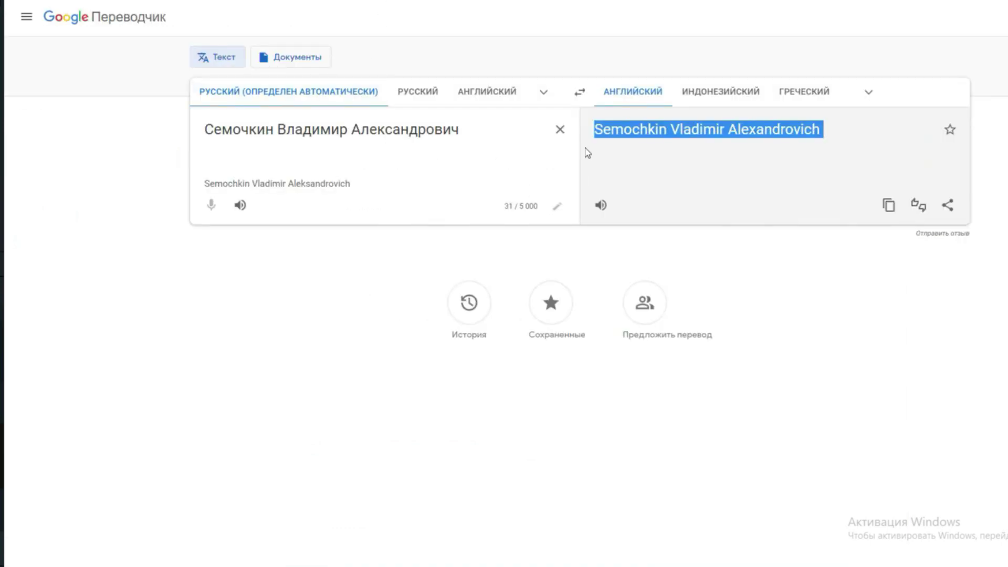
{"action": "right_click", "coordinate": [717, 132]}
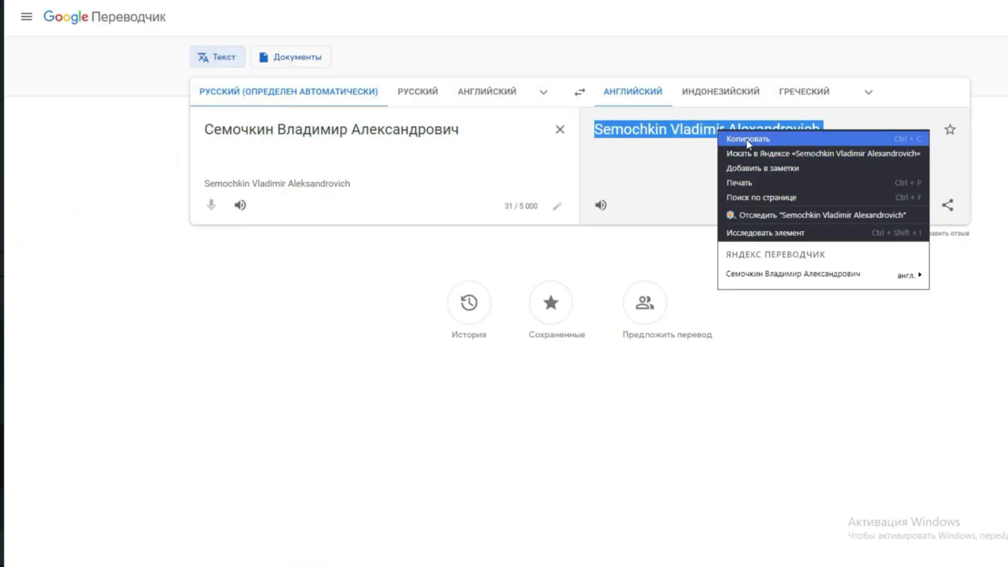
{"action": "left_click", "coordinate": [746, 140]}
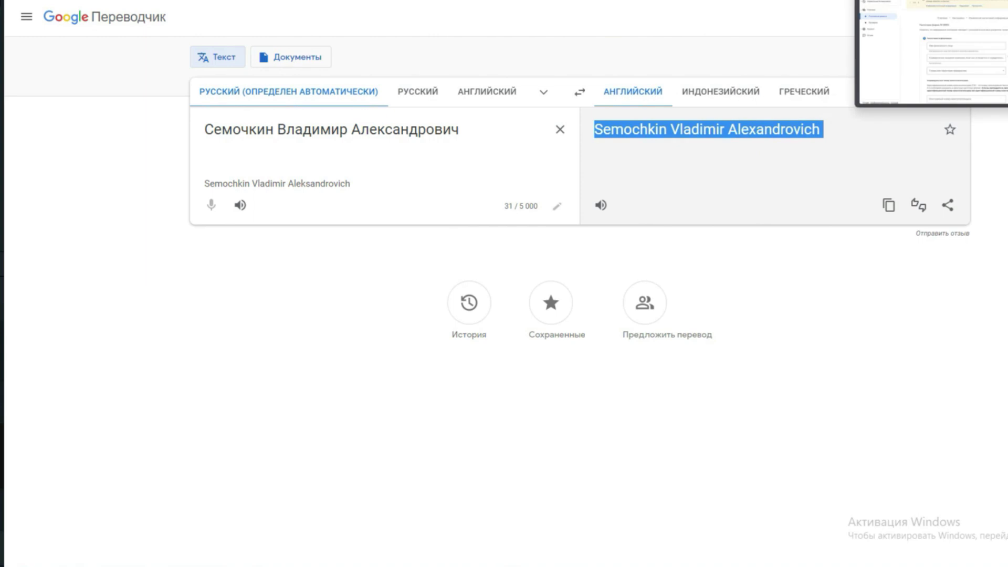
{"action": "key", "text": "ctrl+Tab"}
{"action": "left_click", "coordinate": [425, 290]}
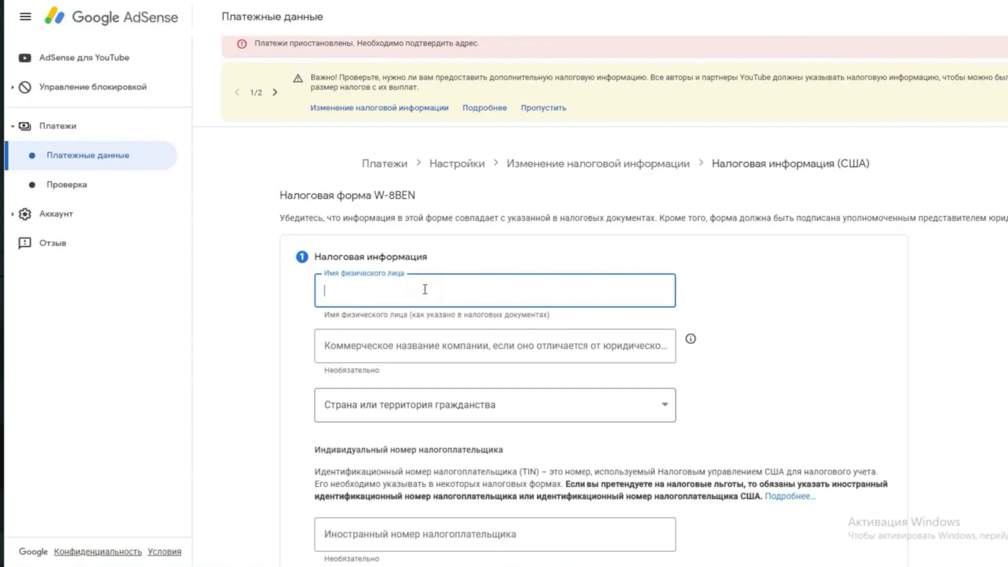
{"action": "right_click", "coordinate": [425, 290]}
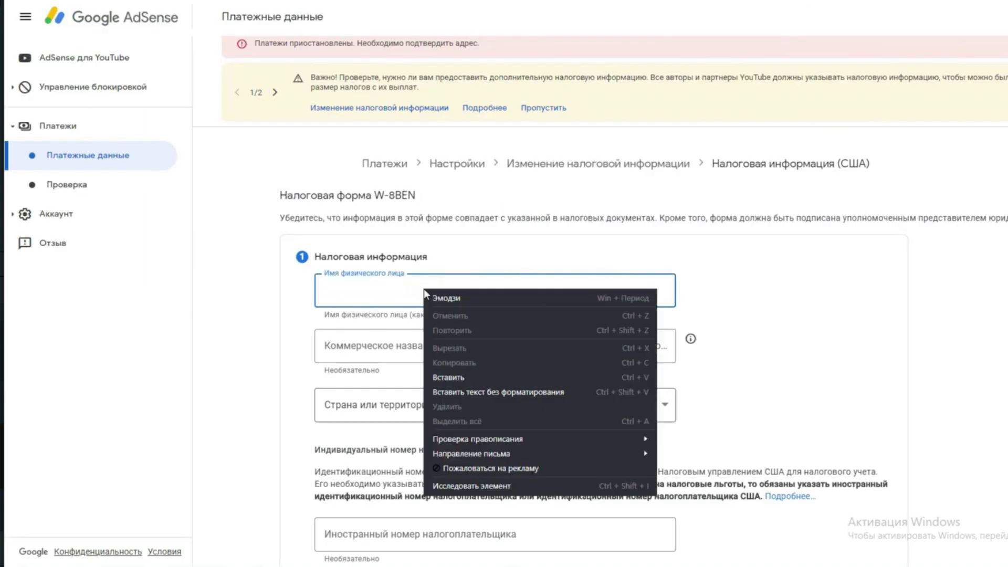
{"action": "left_click", "coordinate": [442, 376]}
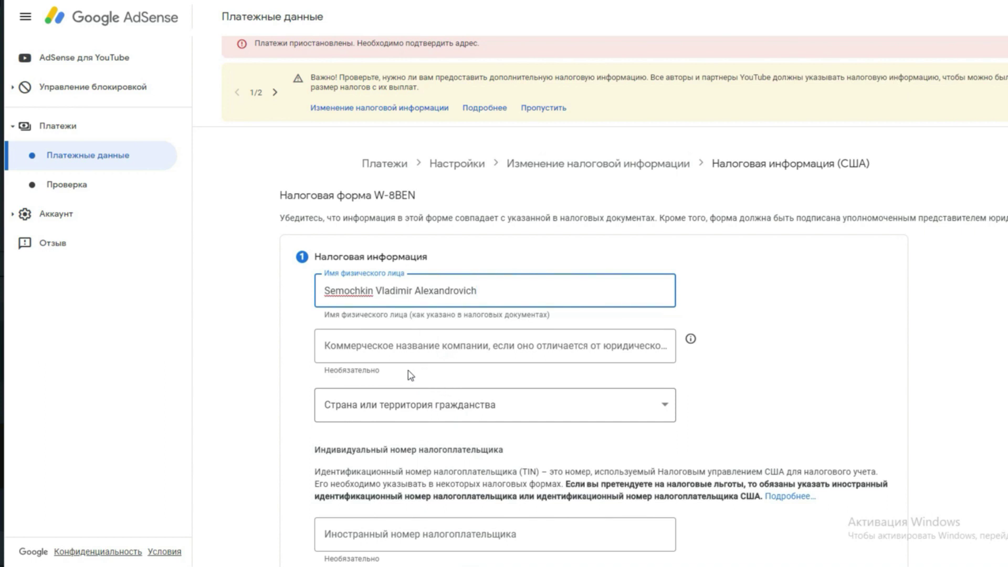
- Set the country of citizenship to Россия
{"action": "left_click", "coordinate": [672, 414]}
{"action": "scroll", "coordinate": [362, 292], "scroll_direction": "down", "scroll_amount": 15}
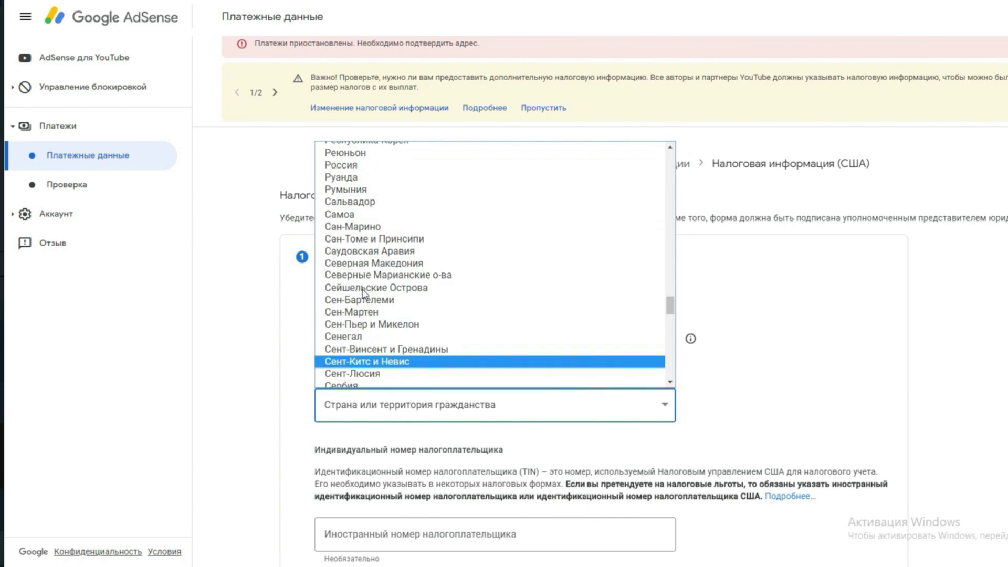
{"action": "scroll", "coordinate": [362, 284], "scroll_direction": "up", "scroll_amount": 1}
{"action": "left_click", "coordinate": [367, 217]}
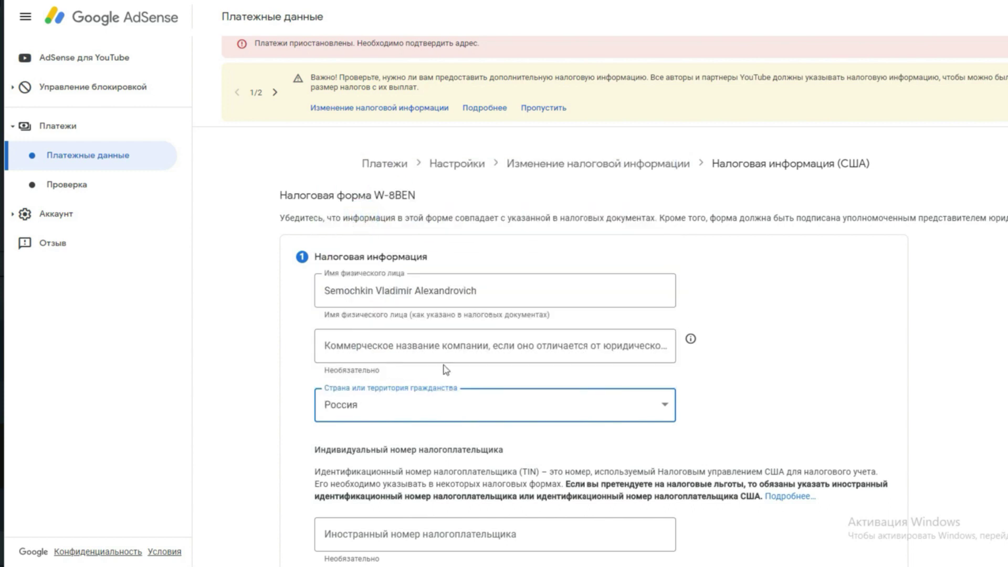
- Enter the foreign taxpayer identification number and continue to the address section
{"action": "scroll", "coordinate": [446, 370], "scroll_direction": "down", "scroll_amount": 5}
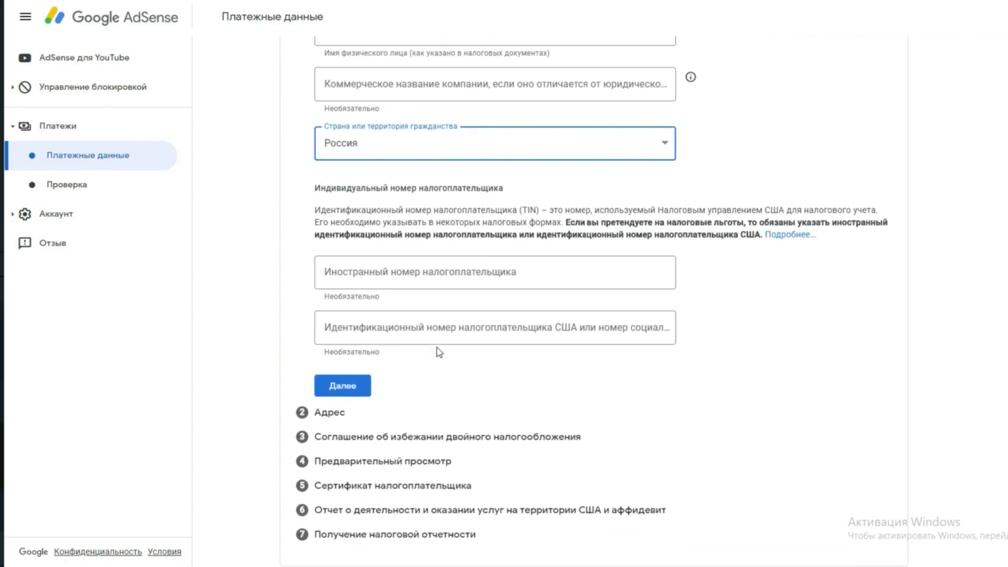
{"action": "left_click", "coordinate": [342, 273]}
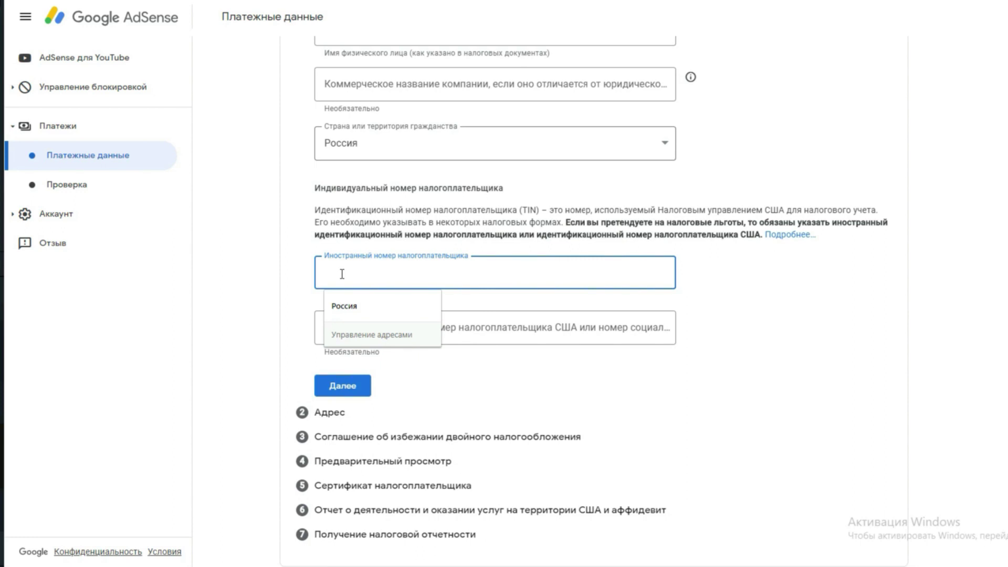
{"action": "key", "text": "ctrl+v"}
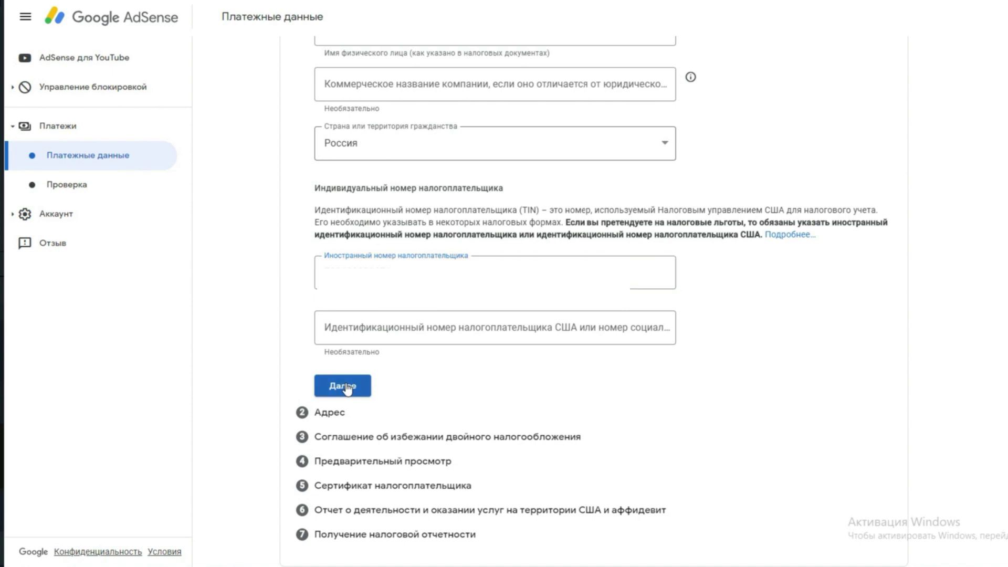
{"action": "left_click", "coordinate": [344, 387]}
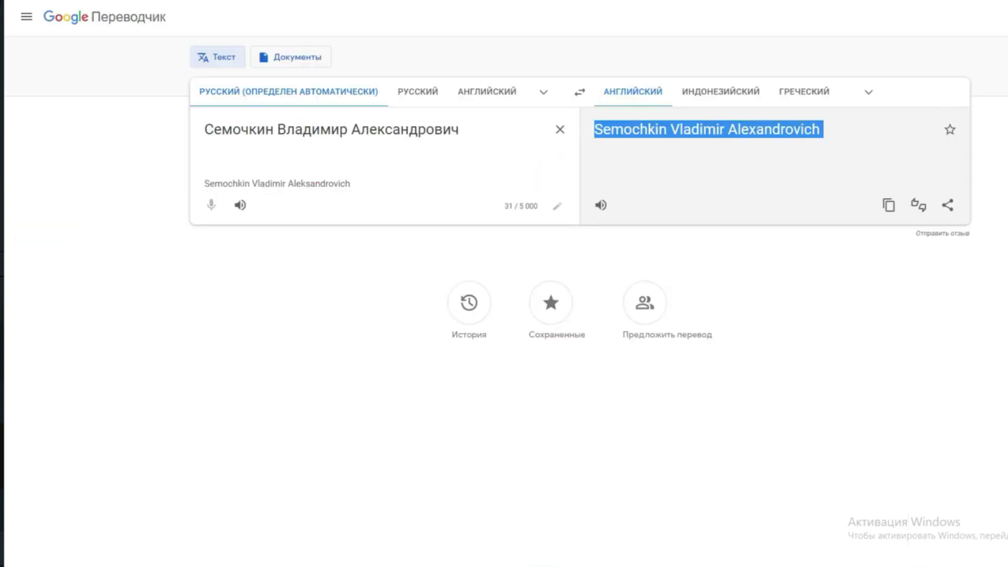
- Translate the home address into English in Google Translate and paste it into address line 1 of the AdSense form
{"action": "key", "text": "ctrl+a"}
{"action": "type", "text": "Хабаровск у"}
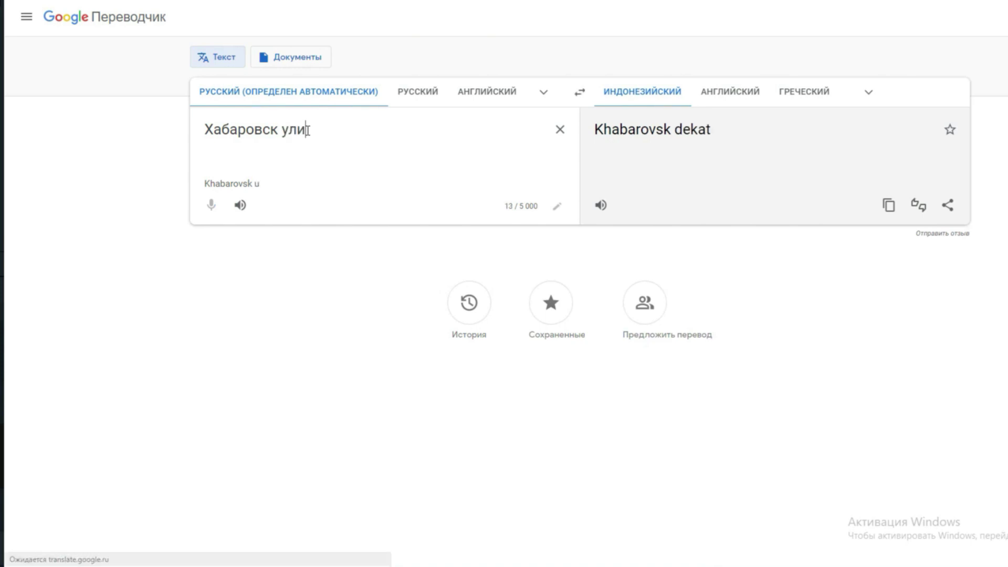
{"action": "left_click", "coordinate": [405, 171]}
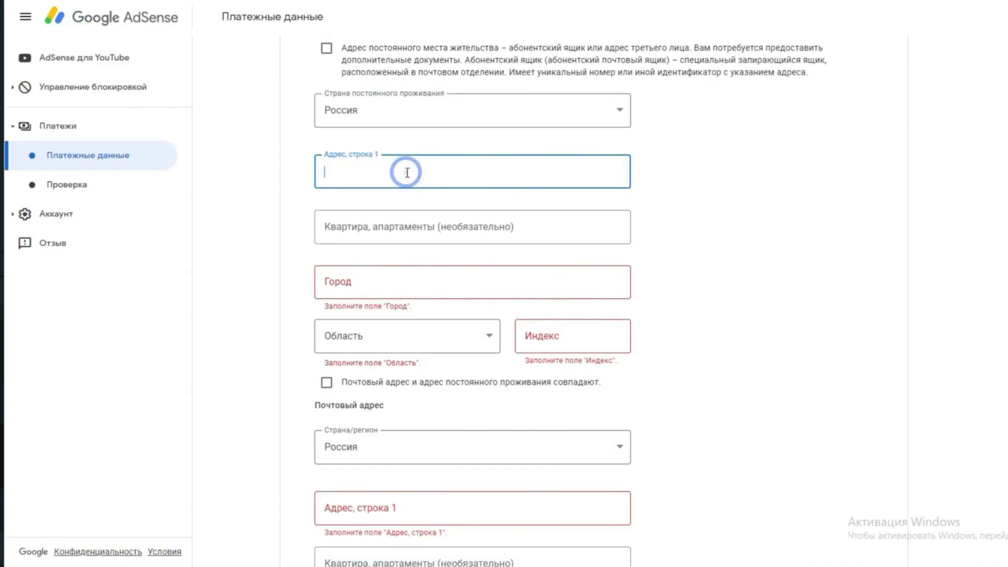
{"action": "right_click", "coordinate": [407, 173]}
{"action": "left_click", "coordinate": [424, 257]}
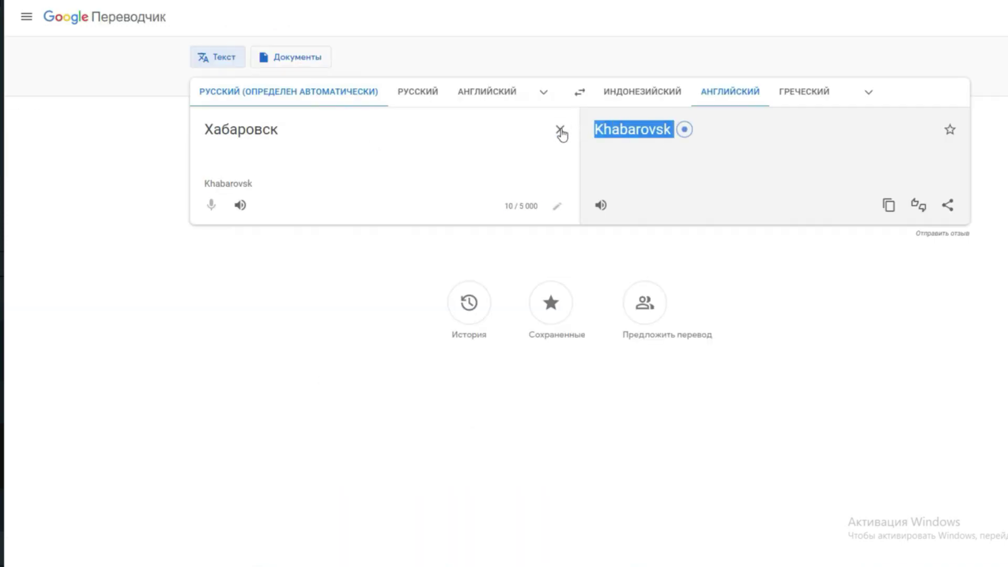
- Copy the English city name from Google Translate into the "Город" field of the AdSense form
{"action": "left_click_drag", "start_coordinate": [561, 130], "coordinate": [623, 144]}
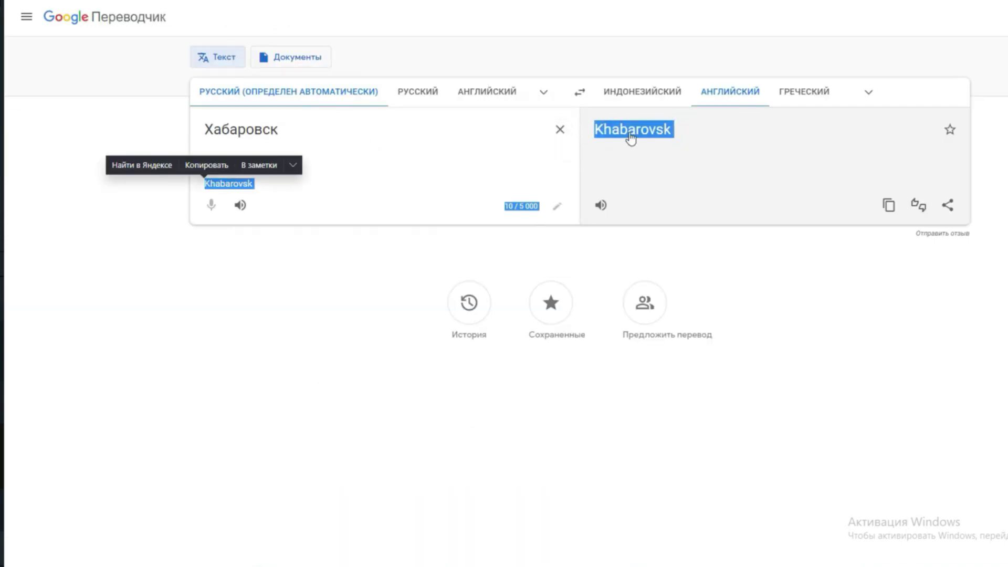
{"action": "right_click", "coordinate": [630, 133]}
{"action": "left_click", "coordinate": [666, 144]}
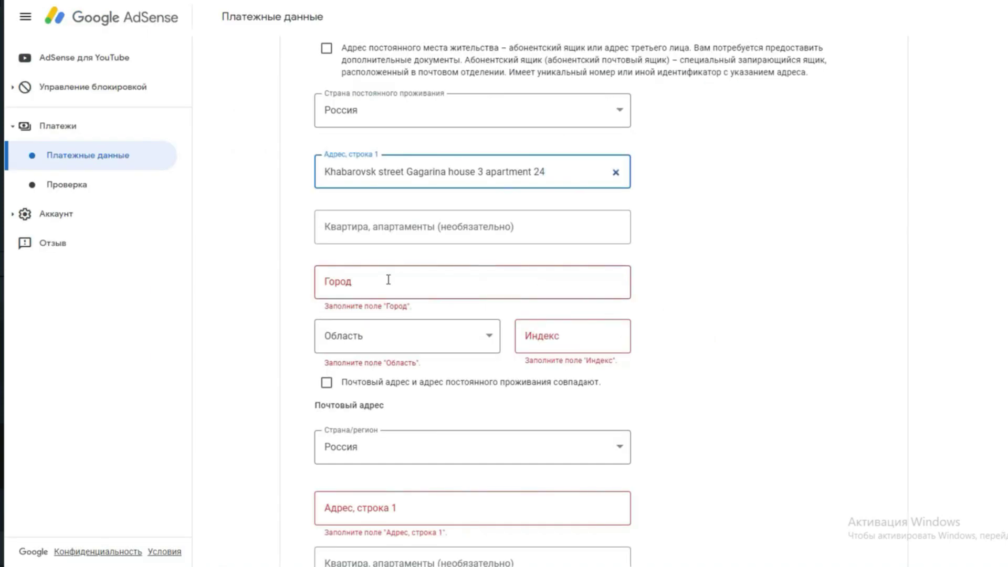
{"action": "left_click", "coordinate": [387, 279]}
{"action": "right_click", "coordinate": [389, 280]}
{"action": "left_click", "coordinate": [412, 368]}
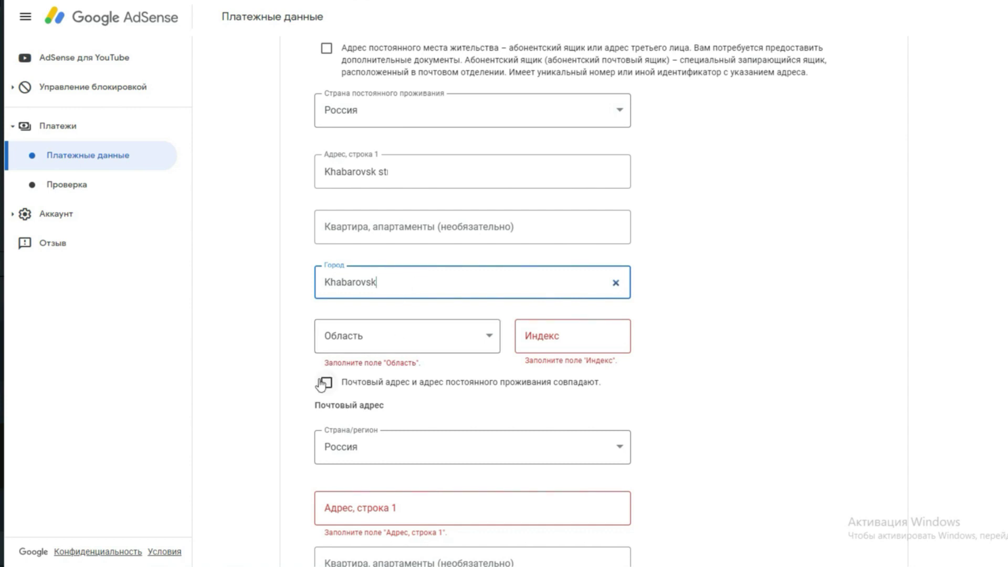
- Fill in the region and postal code, mark the mailing address as identical to the permanent one, and continue
{"action": "left_click", "coordinate": [492, 341]}
{"action": "left_click_drag", "start_coordinate": [509, 115], "coordinate": [484, 299]}
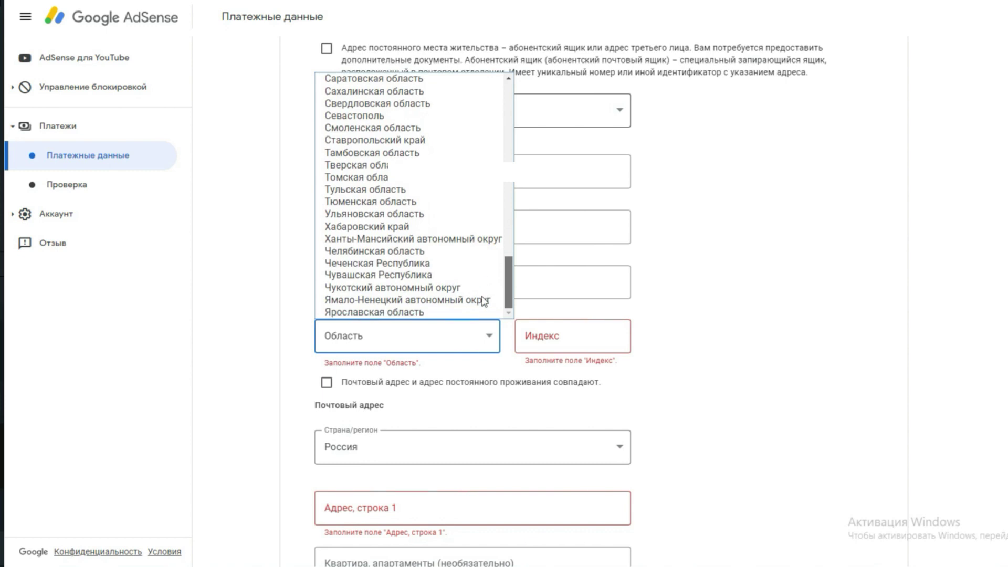
{"action": "left_click", "coordinate": [383, 226]}
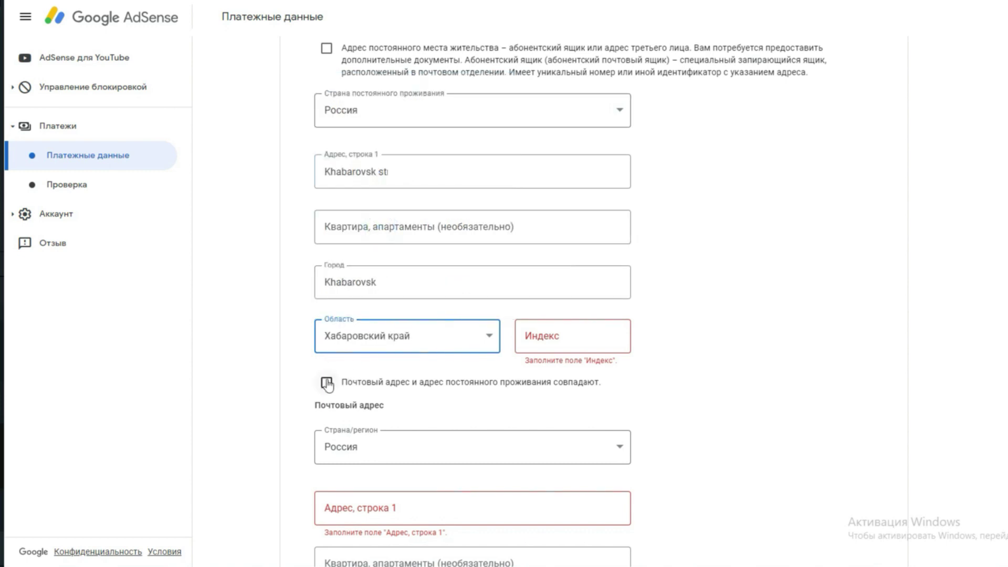
{"action": "left_click", "coordinate": [532, 333]}
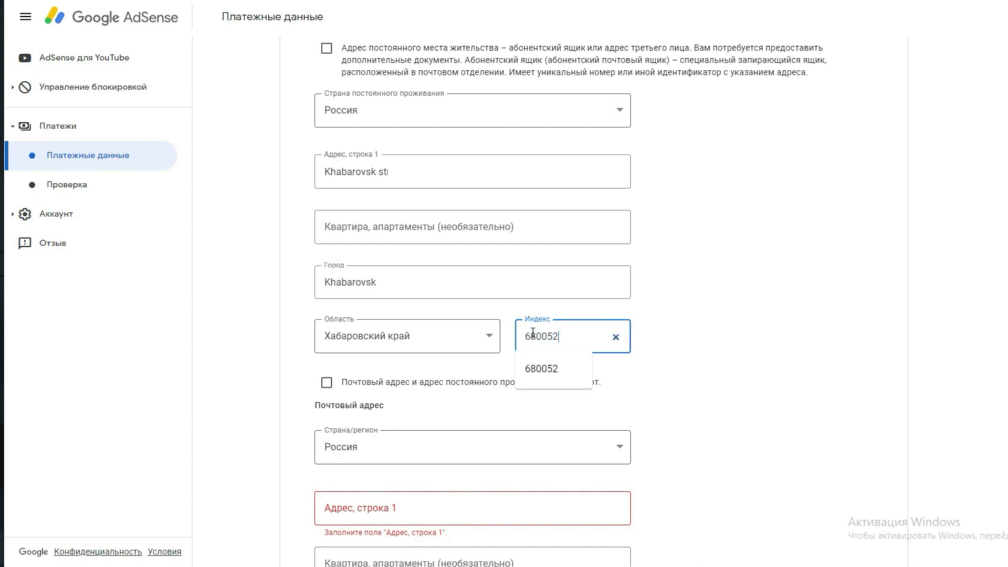
{"action": "left_click", "coordinate": [546, 378]}
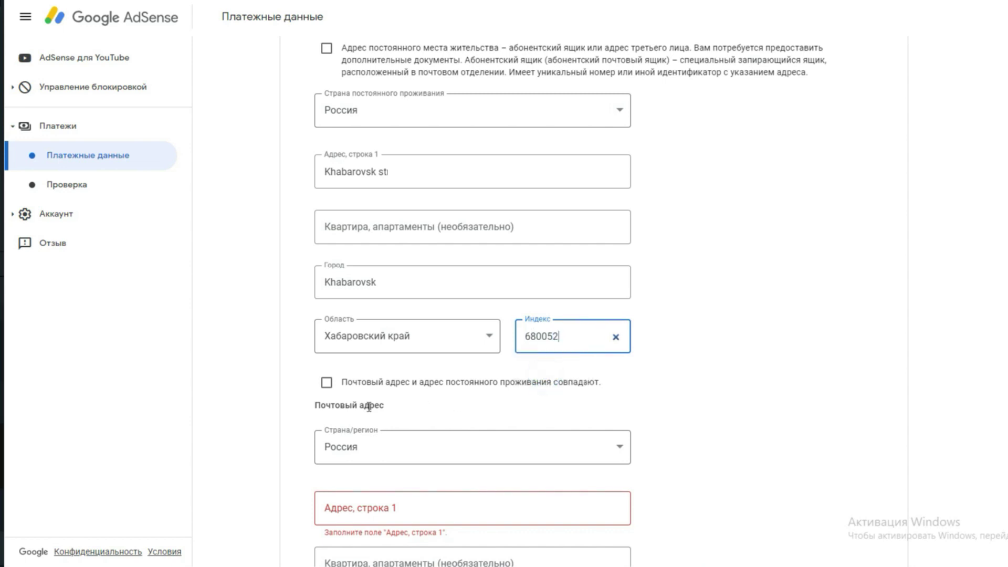
{"action": "left_click", "coordinate": [327, 386]}
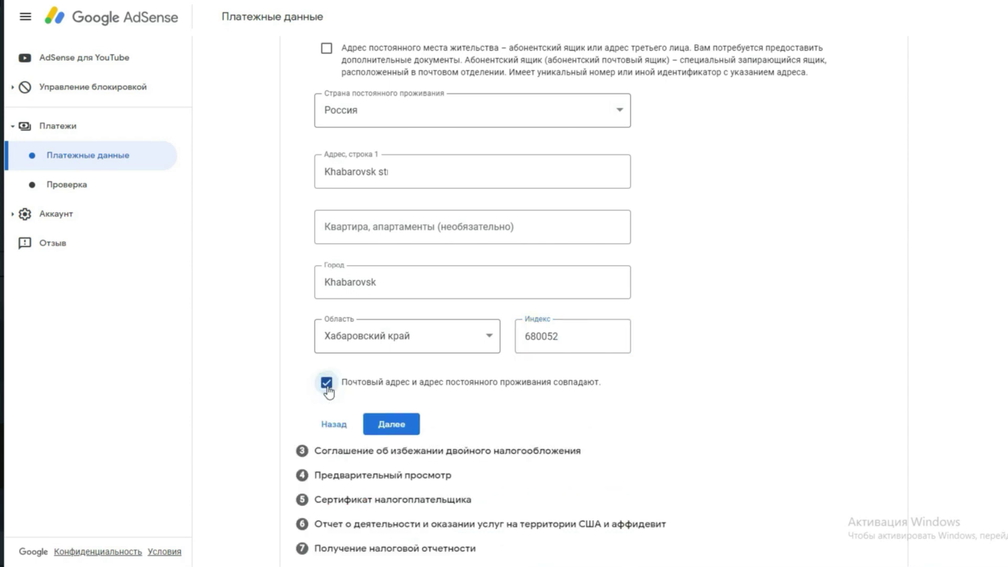
{"action": "left_click", "coordinate": [392, 425]}
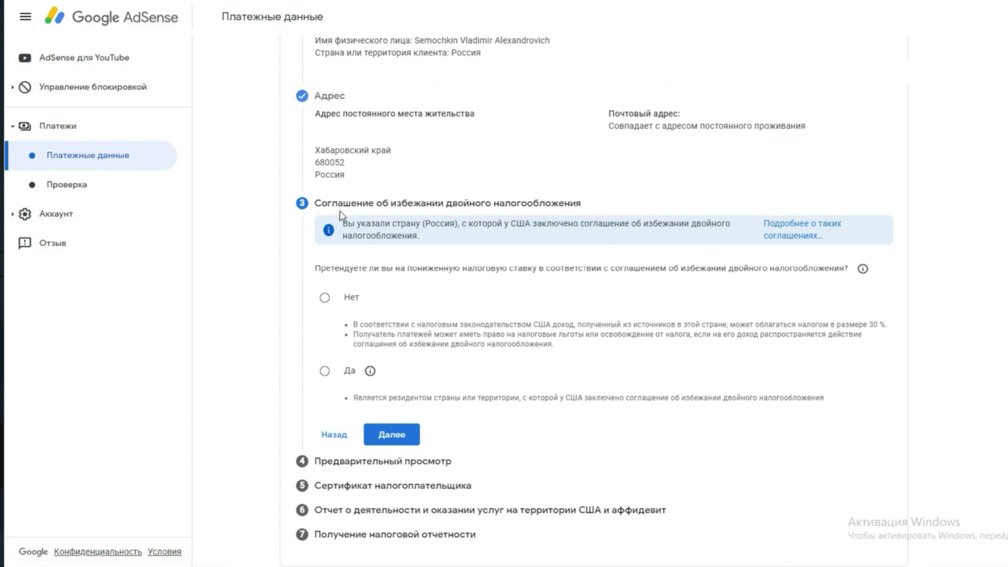
- Claim the reduced treaty tax rate by answering "Да", confirm treaty-country residency, and set the country to Россия
{"action": "left_click", "coordinate": [324, 371]}
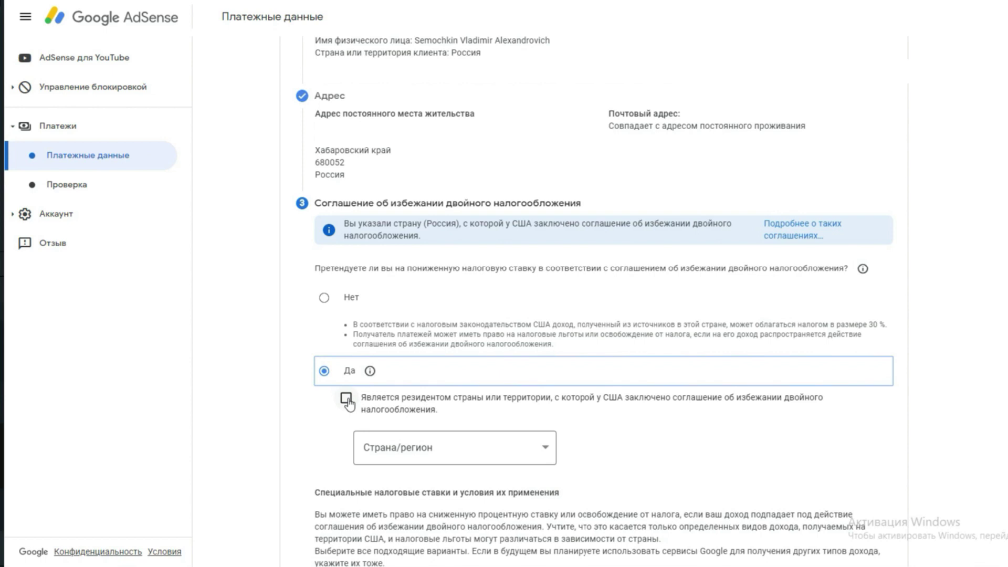
{"action": "left_click", "coordinate": [347, 401]}
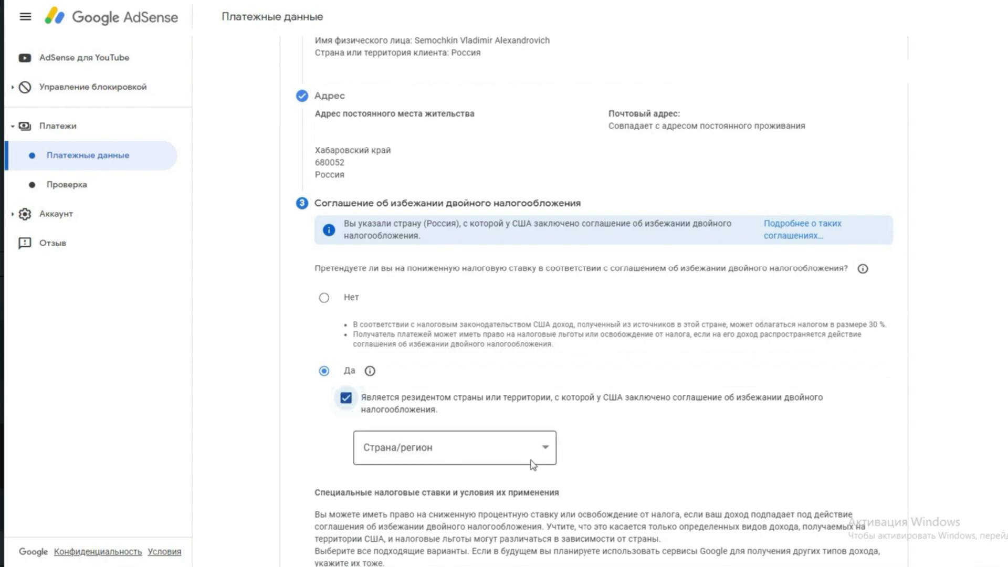
{"action": "left_click", "coordinate": [546, 450]}
{"action": "scroll", "coordinate": [530, 357], "scroll_direction": "down", "scroll_amount": 10}
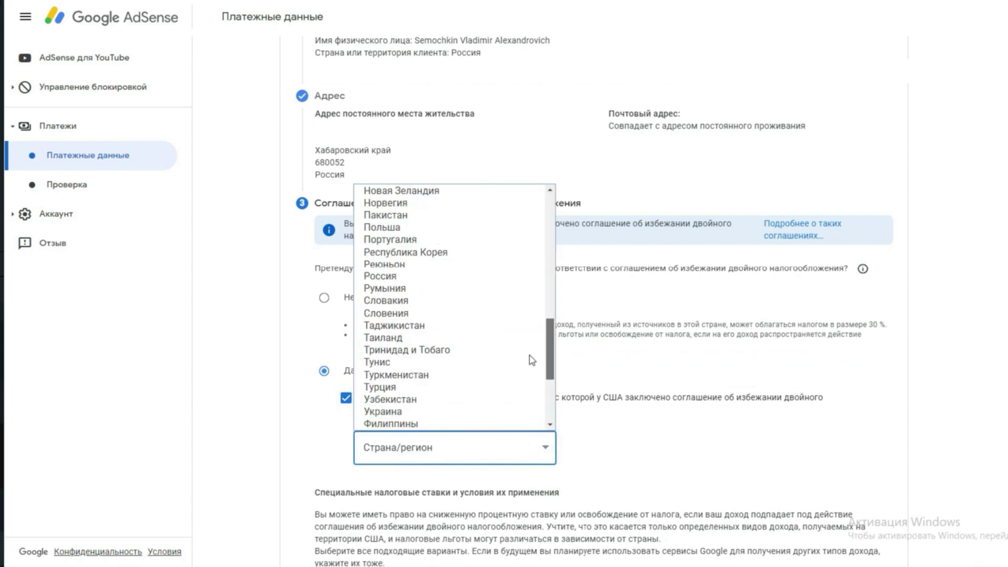
{"action": "left_click", "coordinate": [400, 277]}
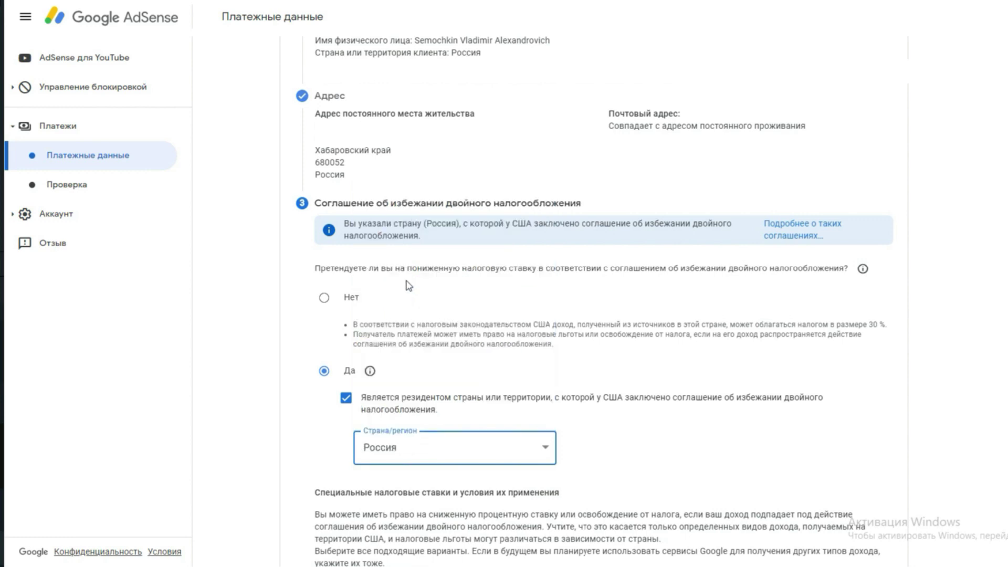
- Claim "Доход от оказания услуг" under "Статья 6, пункт 1" at the reduced 0 % rate and confirm the eligibility statement
{"action": "scroll", "coordinate": [446, 441], "scroll_direction": "down", "scroll_amount": 5}
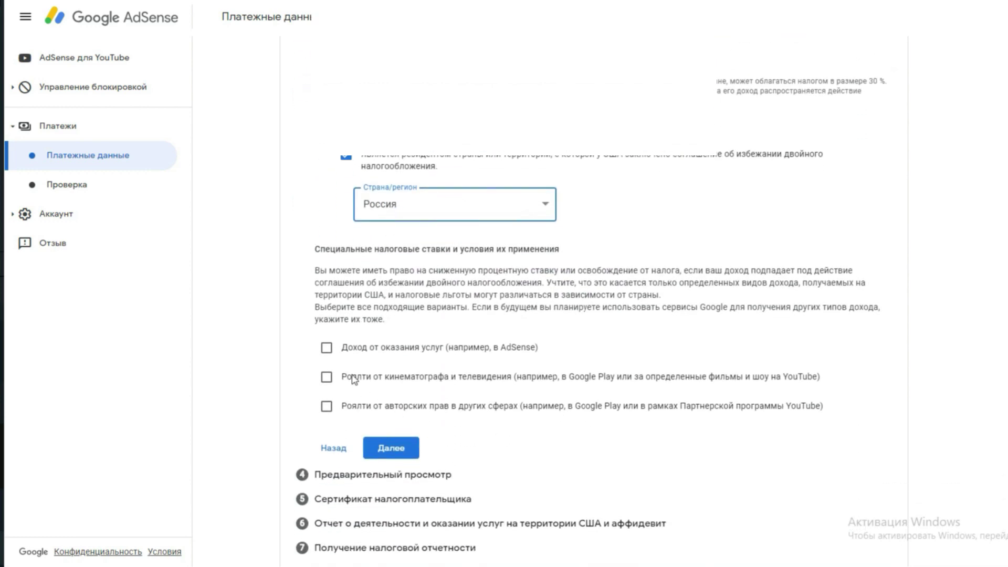
{"action": "left_click", "coordinate": [326, 347]}
{"action": "left_click", "coordinate": [532, 398]}
{"action": "left_click", "coordinate": [423, 425]}
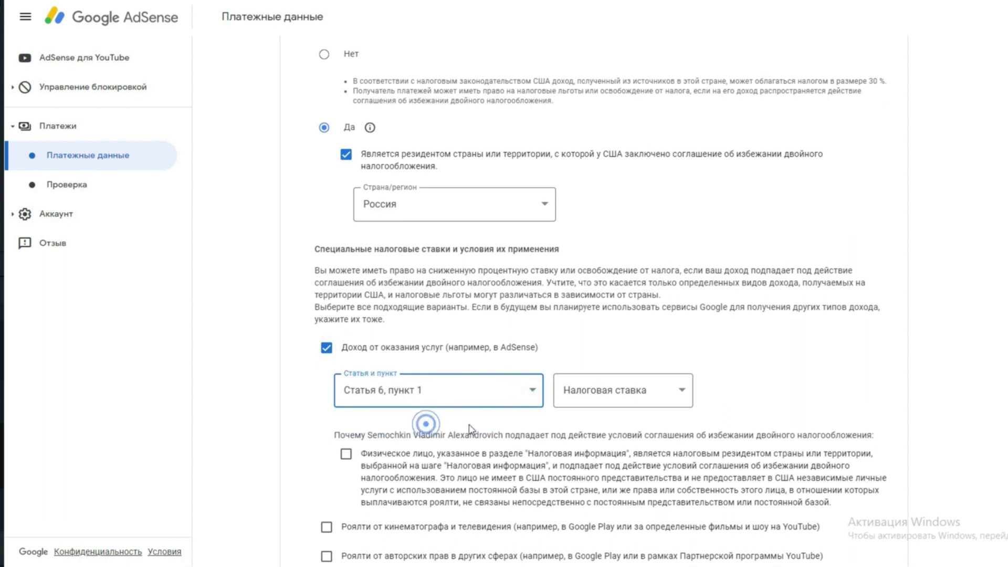
{"action": "left_click", "coordinate": [681, 394]}
{"action": "left_click", "coordinate": [597, 431]}
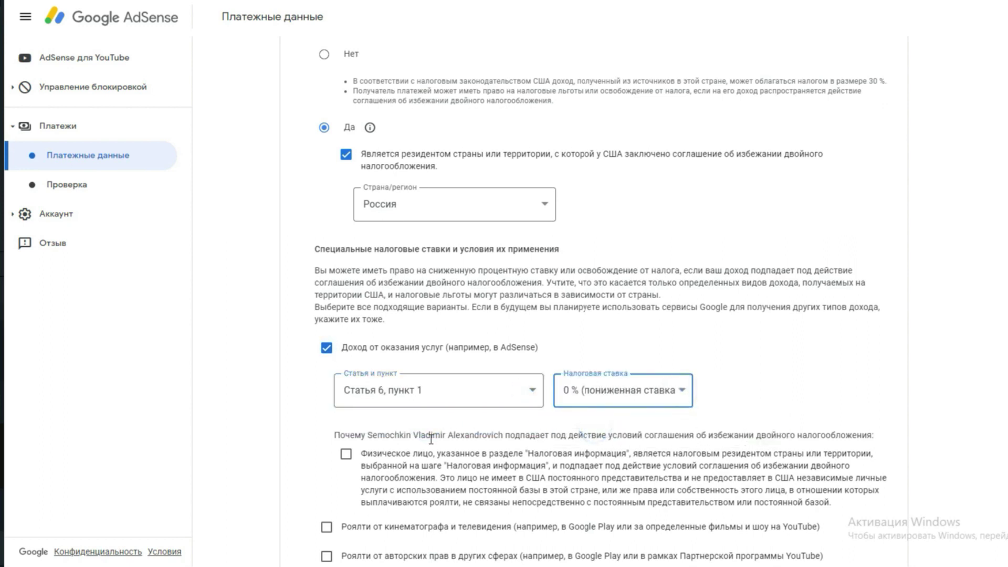
{"action": "left_click", "coordinate": [346, 454]}
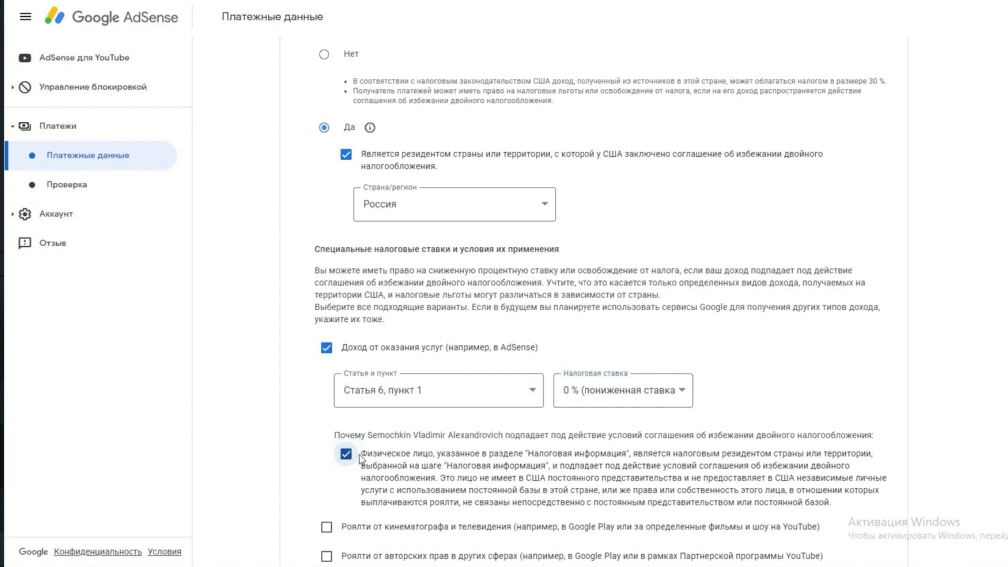
- Claim film and television royalties under "Статья 12, пункт 1" at the reduced 0 % rate and confirm the eligibility statement
{"action": "scroll", "coordinate": [398, 450], "scroll_direction": "down", "scroll_amount": 2}
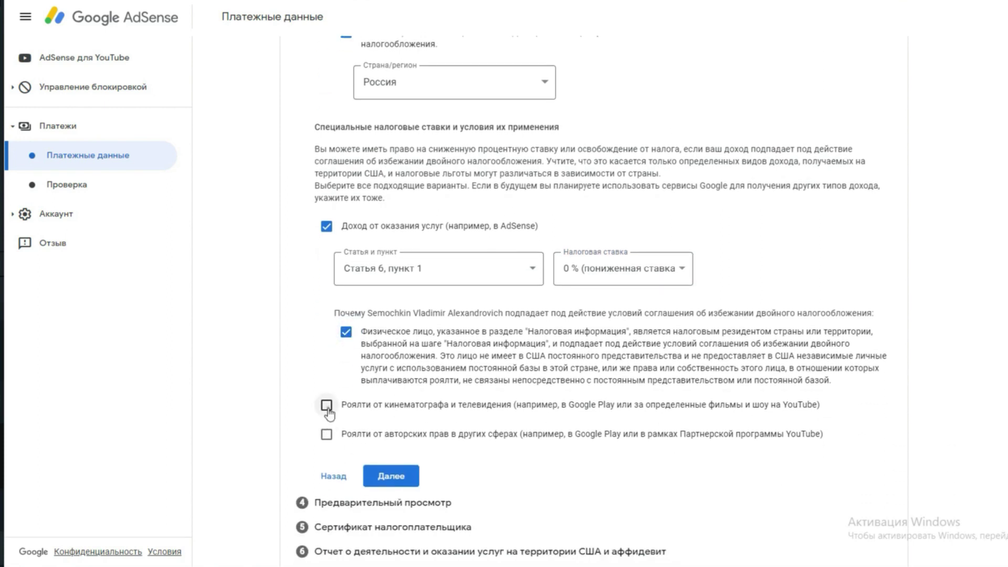
{"action": "left_click", "coordinate": [327, 407]}
{"action": "left_click", "coordinate": [525, 453]}
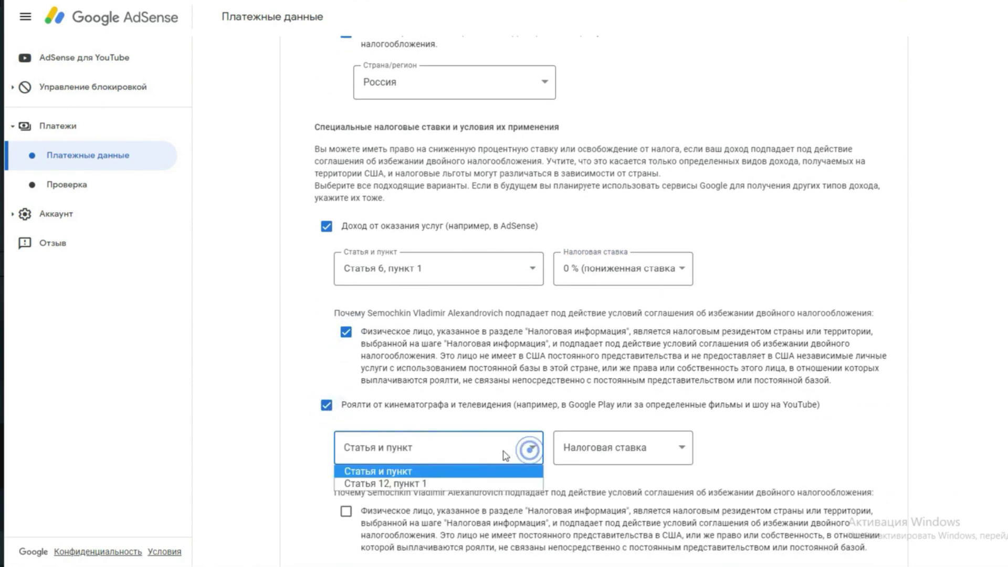
{"action": "left_click", "coordinate": [434, 484]}
{"action": "left_click", "coordinate": [669, 450]}
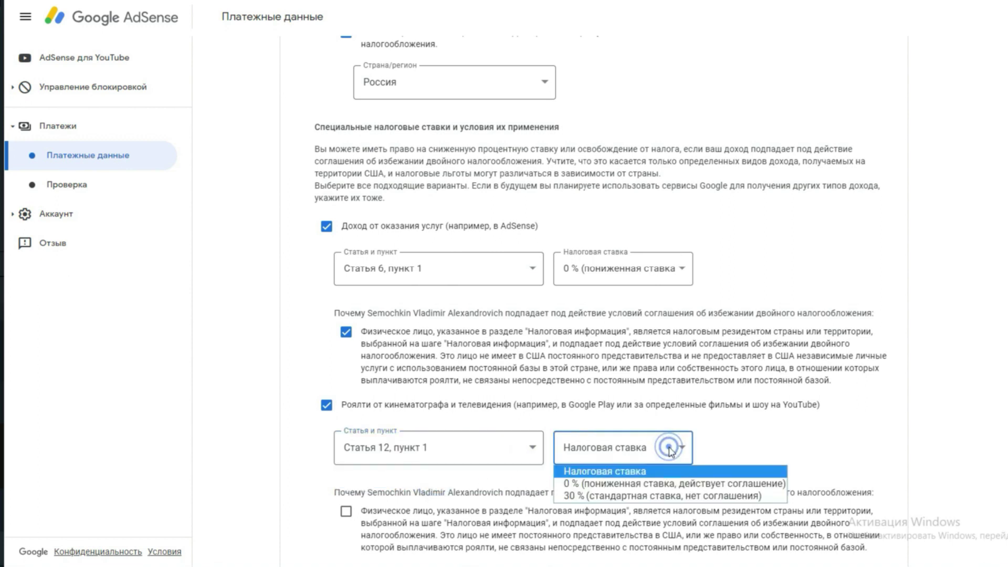
{"action": "left_click", "coordinate": [630, 483]}
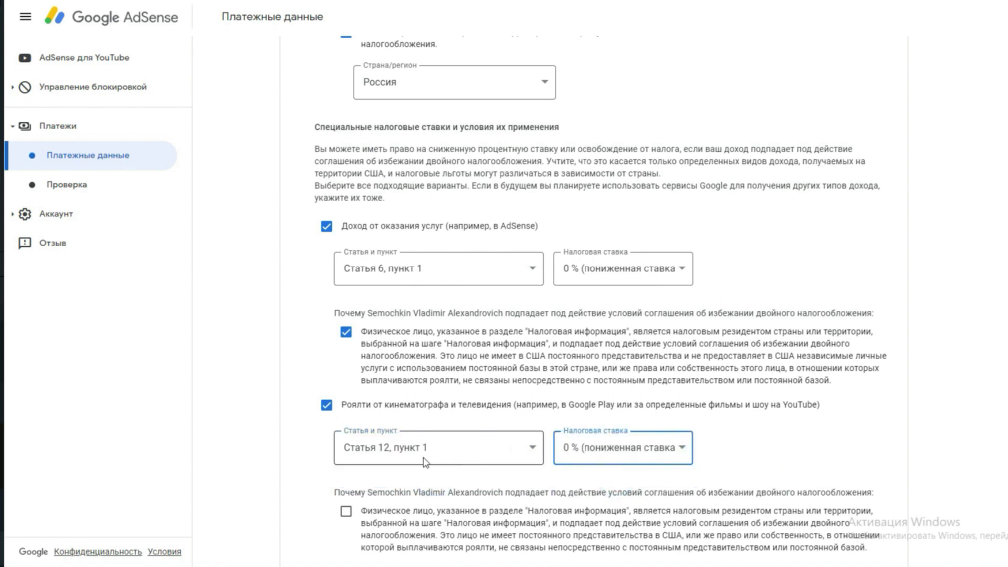
{"action": "scroll", "coordinate": [423, 461], "scroll_direction": "down", "scroll_amount": 2}
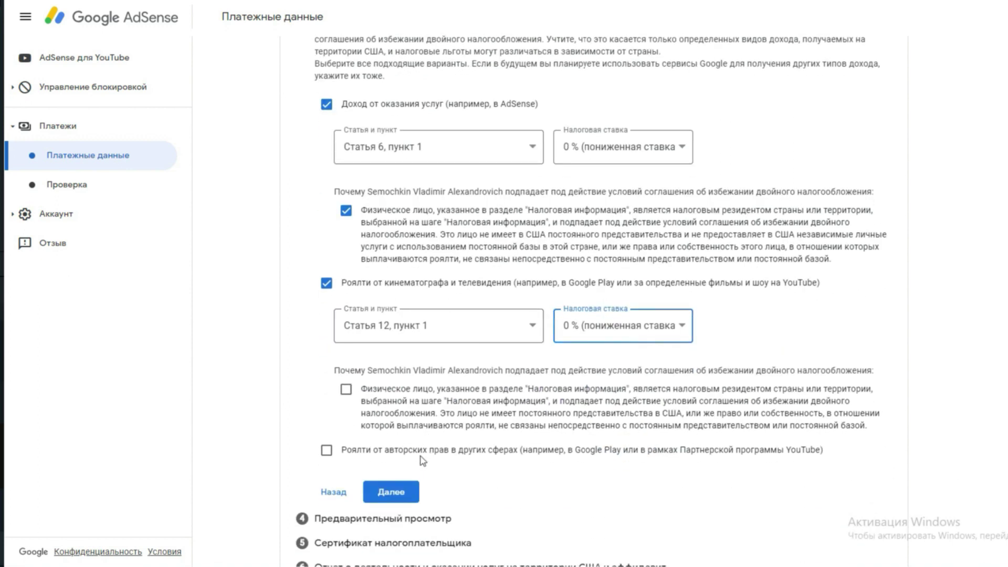
{"action": "left_click", "coordinate": [348, 392]}
- Claim other copyright royalties under "Статья 12, пункт 1" at the reduced 0 % rate and confirm the eligibility statement
{"action": "left_click", "coordinate": [331, 451]}
{"action": "left_click", "coordinate": [530, 494]}
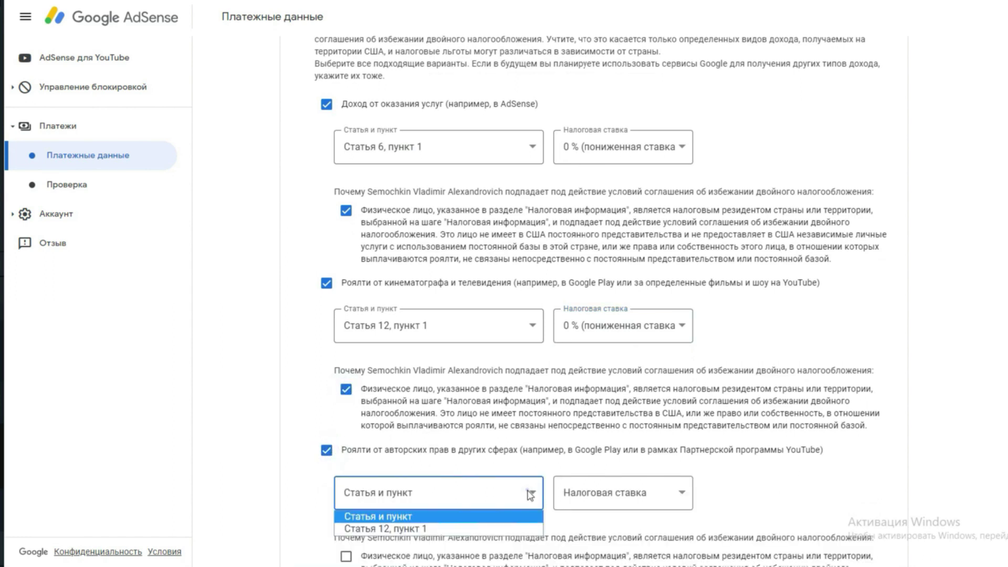
{"action": "left_click", "coordinate": [447, 529]}
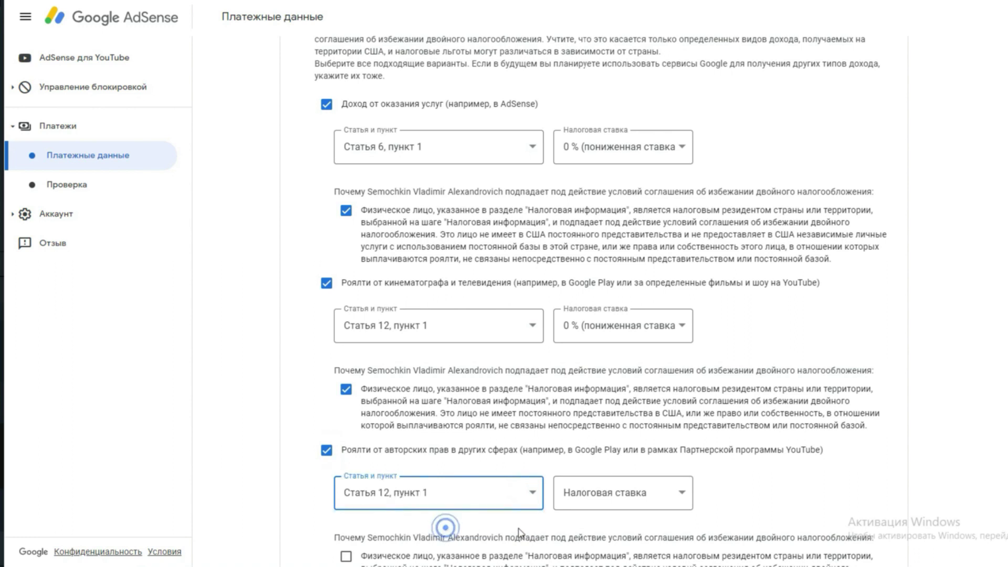
{"action": "left_click", "coordinate": [683, 499]}
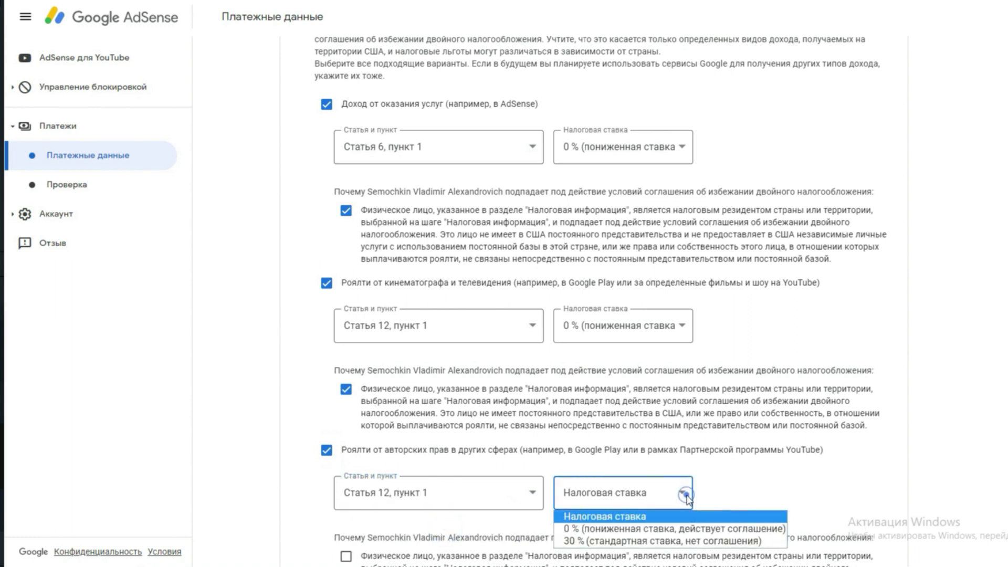
{"action": "left_click", "coordinate": [598, 529]}
{"action": "scroll", "coordinate": [525, 505], "scroll_direction": "down", "scroll_amount": 2}
{"action": "left_click", "coordinate": [346, 436]}
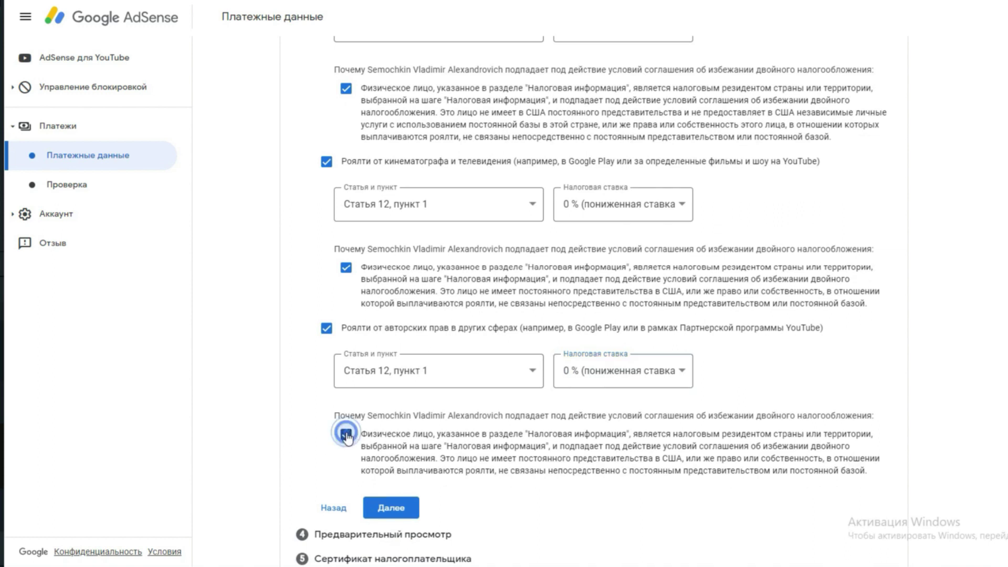
- Proceed to the preview of the W-8BEN forms, confirm that the generated tax documents were reviewed and are correct, and continue
{"action": "left_click", "coordinate": [392, 509]}
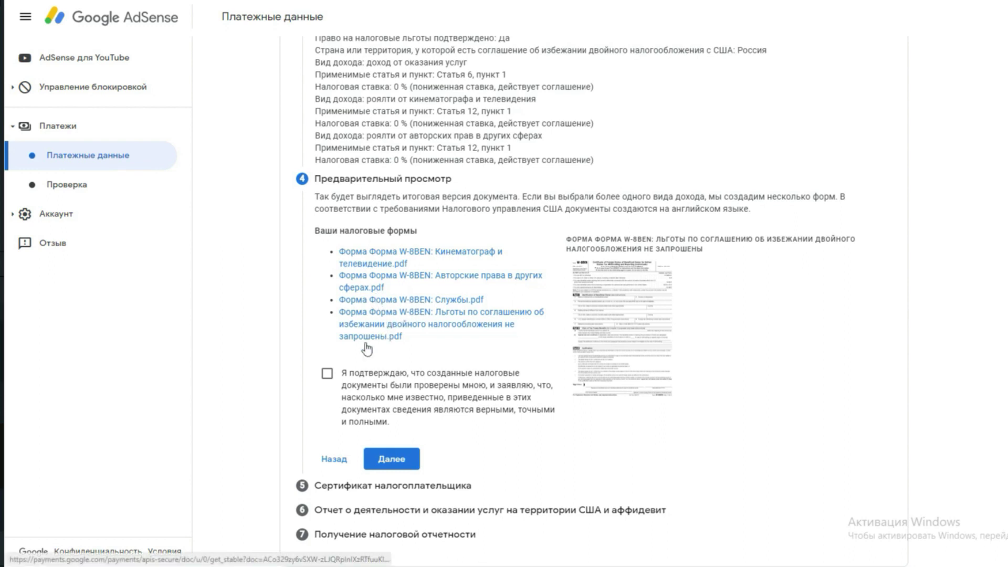
{"action": "left_click", "coordinate": [327, 373]}
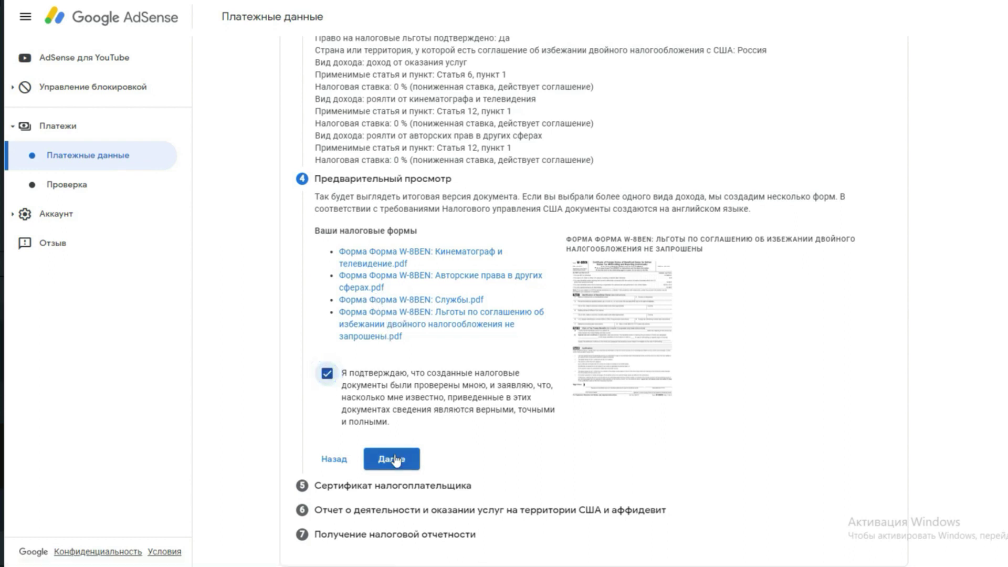
{"action": "left_click", "coordinate": [396, 465]}
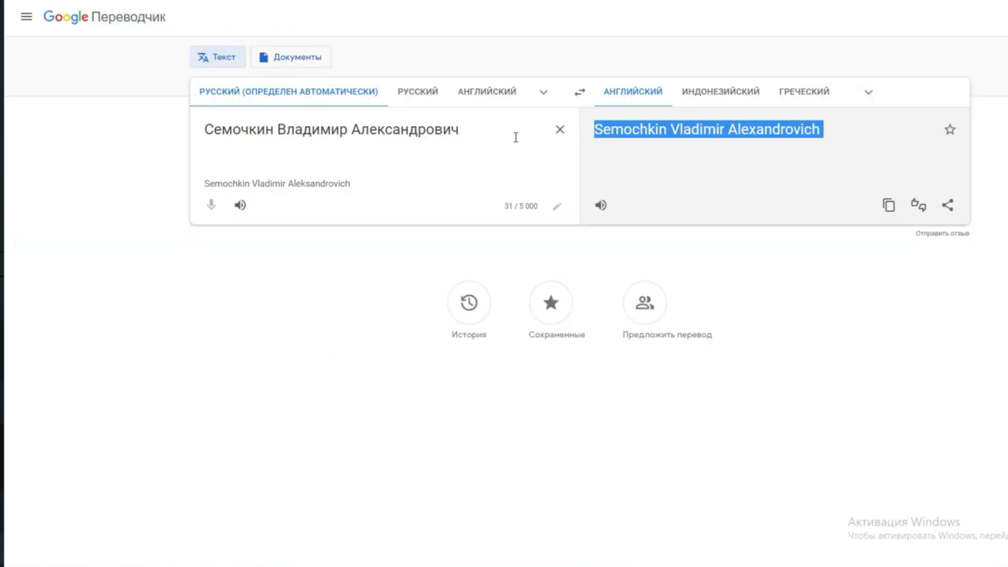
- Copy the full English name from Google Translate into the AdSense signature field, declare signing on one's own behalf, and continue
{"action": "right_click", "coordinate": [738, 132]}
{"action": "left_click", "coordinate": [756, 138]}
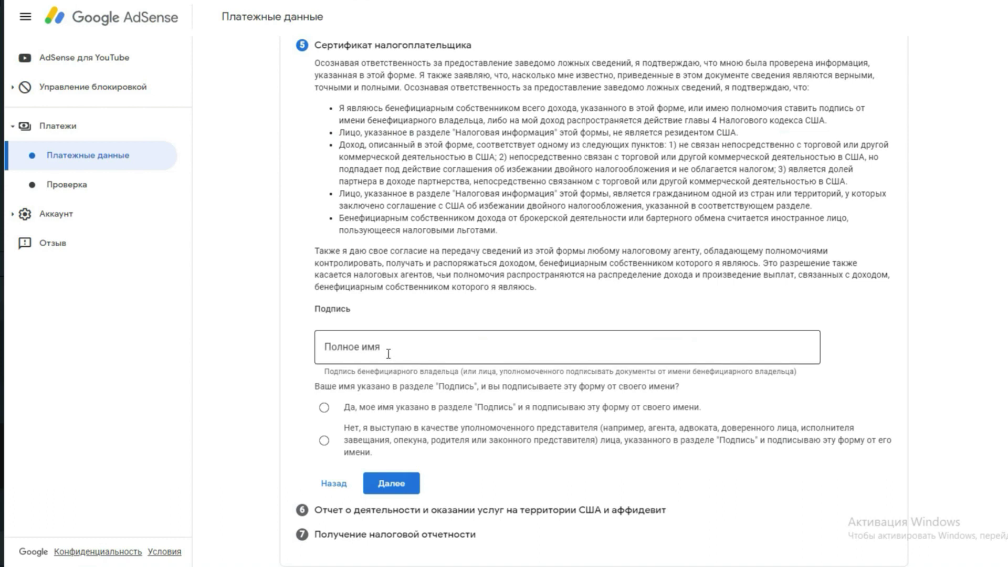
{"action": "left_click", "coordinate": [383, 347]}
{"action": "right_click", "coordinate": [383, 348]}
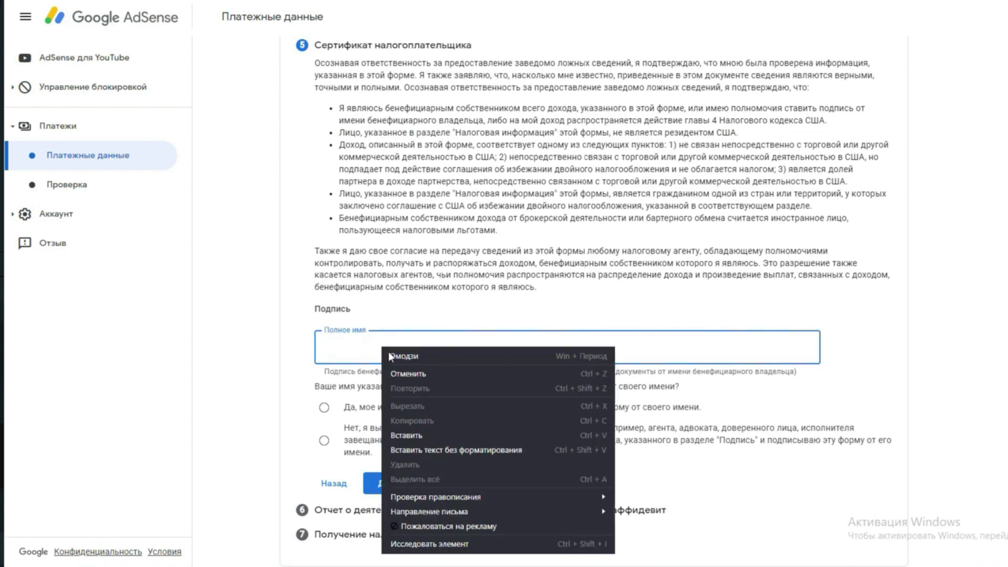
{"action": "left_click", "coordinate": [396, 436]}
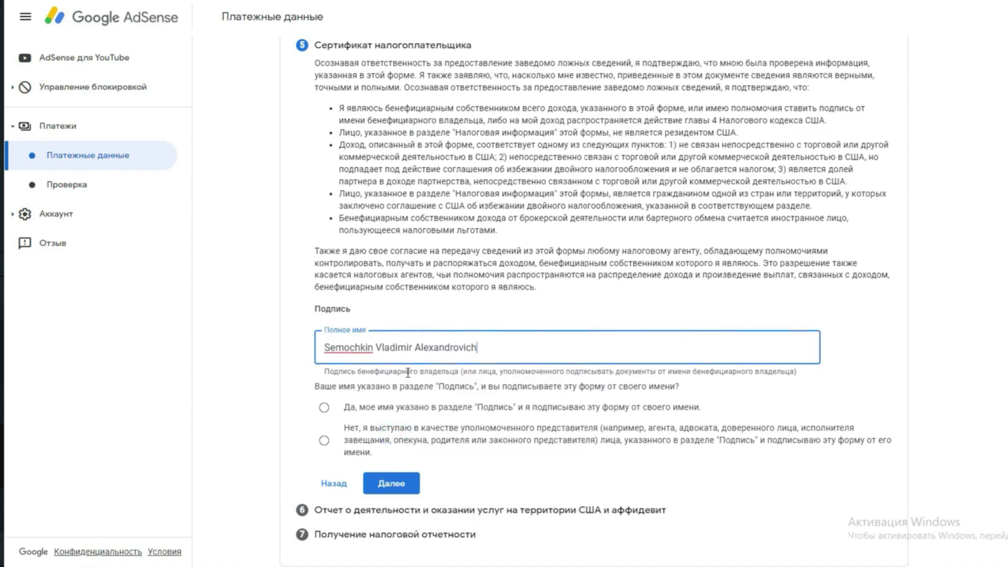
{"action": "left_click", "coordinate": [325, 411]}
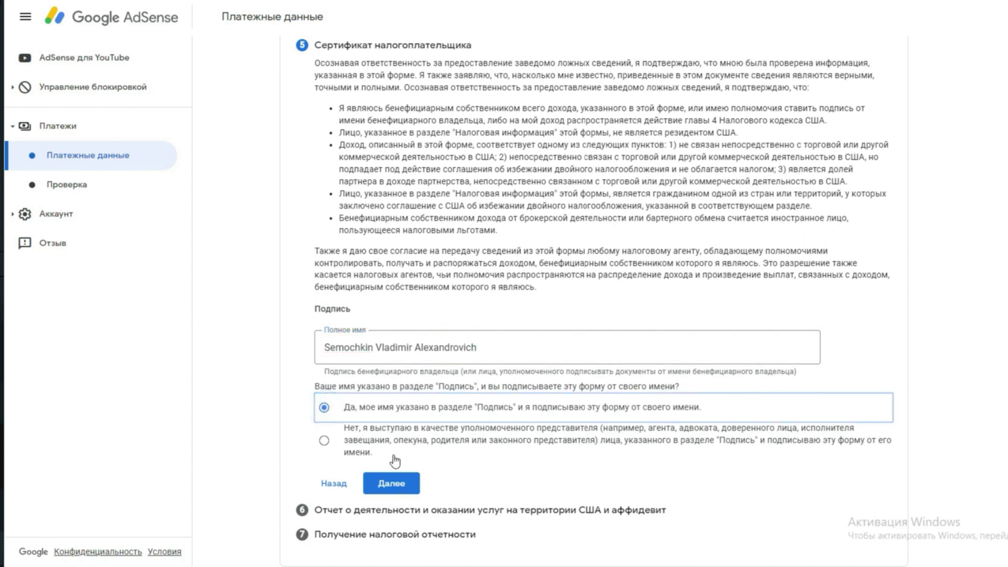
{"action": "left_click", "coordinate": [390, 485]}
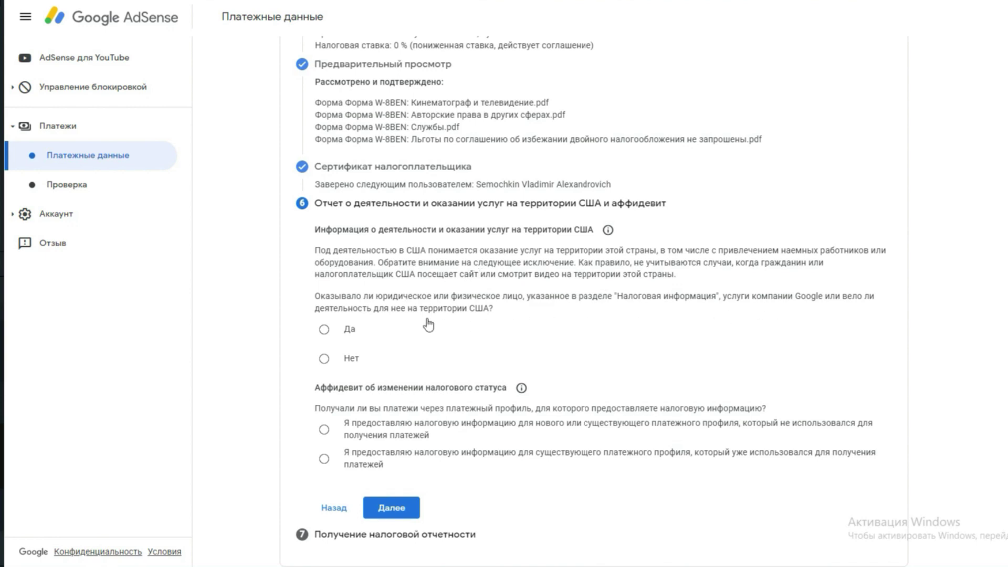
- Answer "Нет" to US activities, confirm services are provided outside the USA, declare a payment profile without prior payments, and continue
{"action": "left_click", "coordinate": [325, 359]}
{"action": "left_click", "coordinate": [339, 388]}
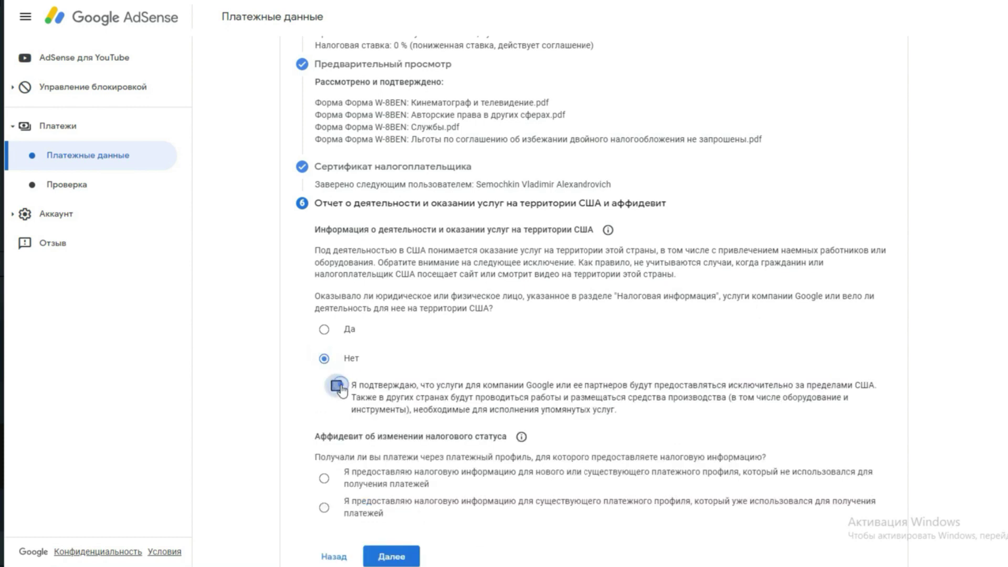
{"action": "scroll", "coordinate": [341, 391], "scroll_direction": "down", "scroll_amount": 1}
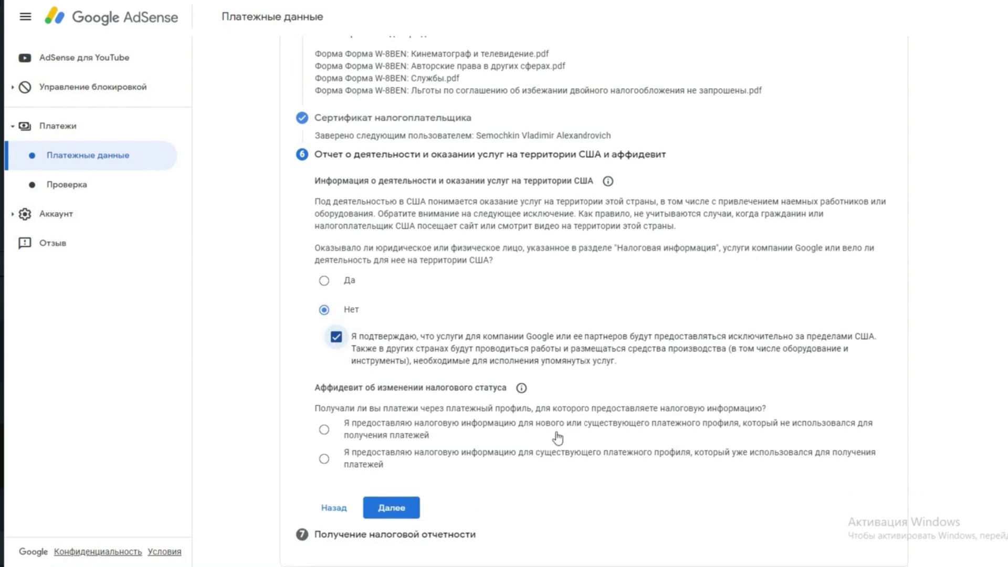
{"action": "left_click", "coordinate": [324, 433]}
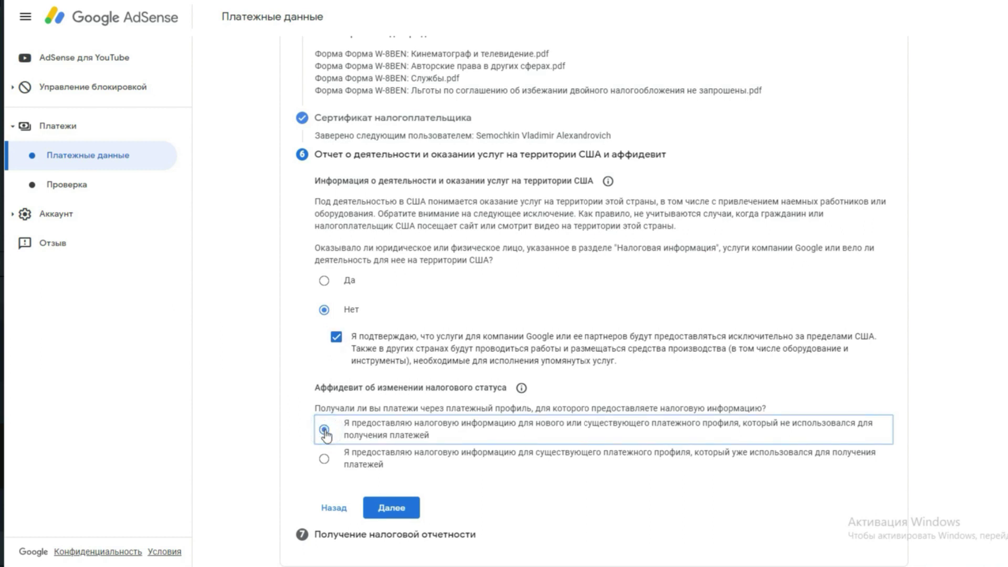
{"action": "left_click", "coordinate": [392, 508]}
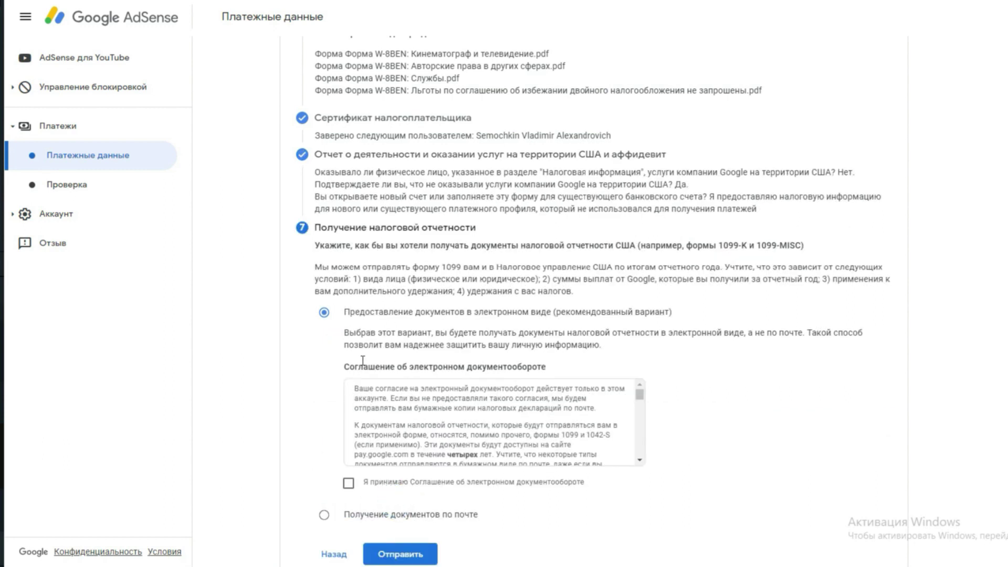
- Read through and accept the electronic document agreement for tax reporting, keeping electronic delivery, and submit the tax form
{"action": "scroll", "coordinate": [368, 363], "scroll_direction": "down", "scroll_amount": 1}
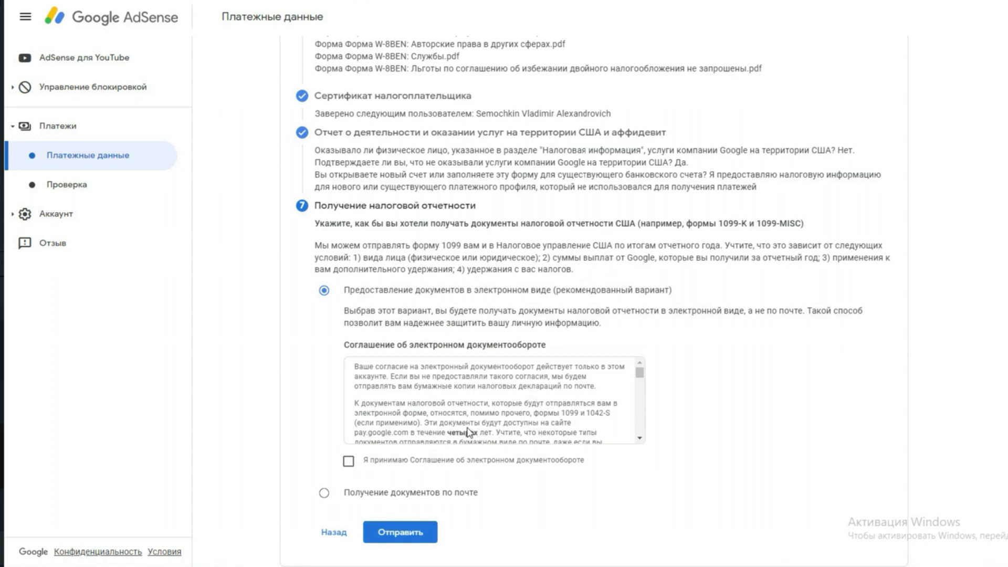
{"action": "scroll", "coordinate": [469, 432], "scroll_direction": "down", "scroll_amount": 5}
{"action": "scroll", "coordinate": [469, 432], "scroll_direction": "down", "scroll_amount": 10}
{"action": "scroll", "coordinate": [468, 415], "scroll_direction": "down", "scroll_amount": 4}
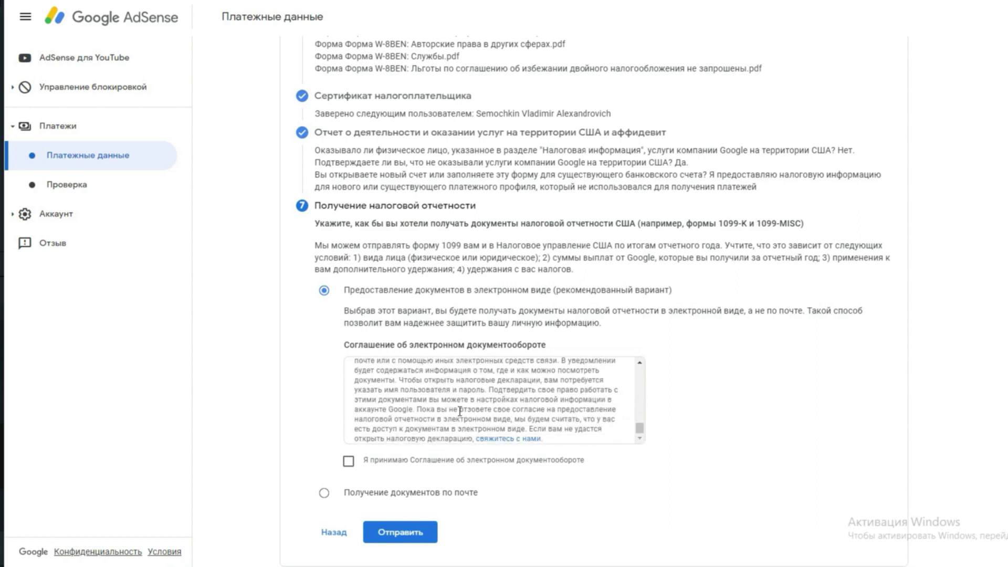
{"action": "left_click", "coordinate": [349, 463]}
{"action": "left_click", "coordinate": [420, 535]}
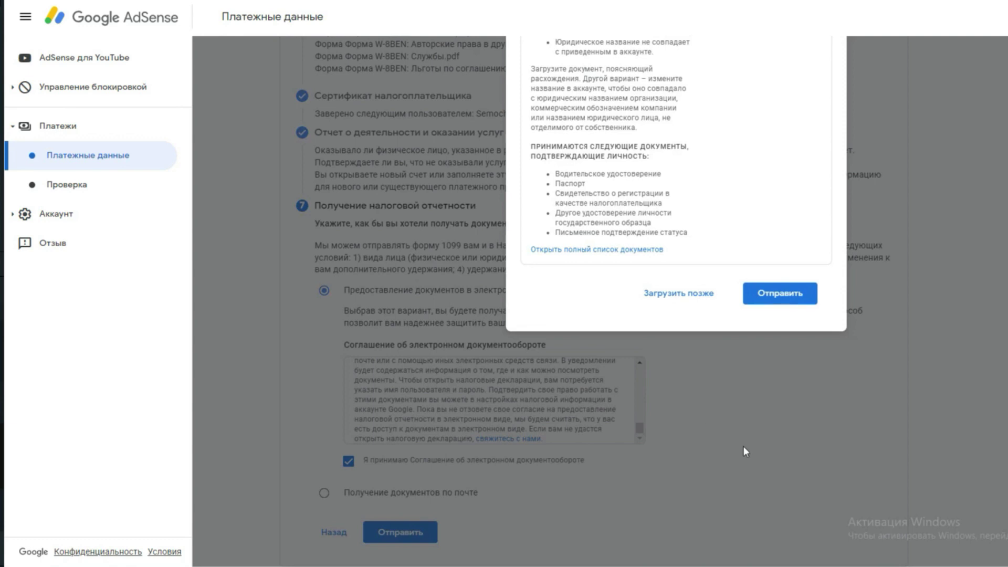
- Go to the identity document upload request, download the driver's licence scan from Yandex Disk, and return to AdSense
{"action": "scroll", "coordinate": [743, 447], "scroll_direction": "up", "scroll_amount": 2}
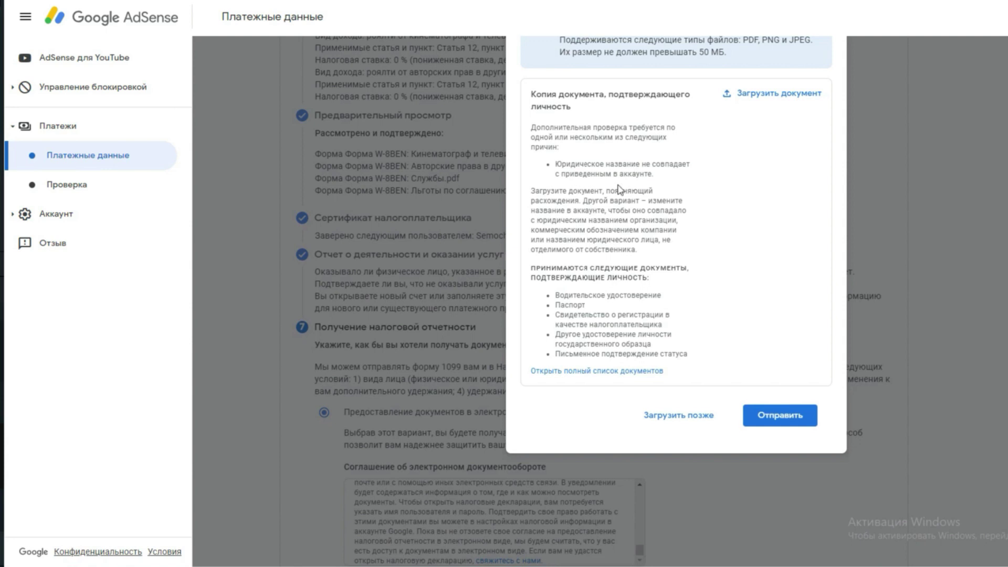
{"action": "scroll", "coordinate": [622, 207], "scroll_direction": "up", "scroll_amount": 1}
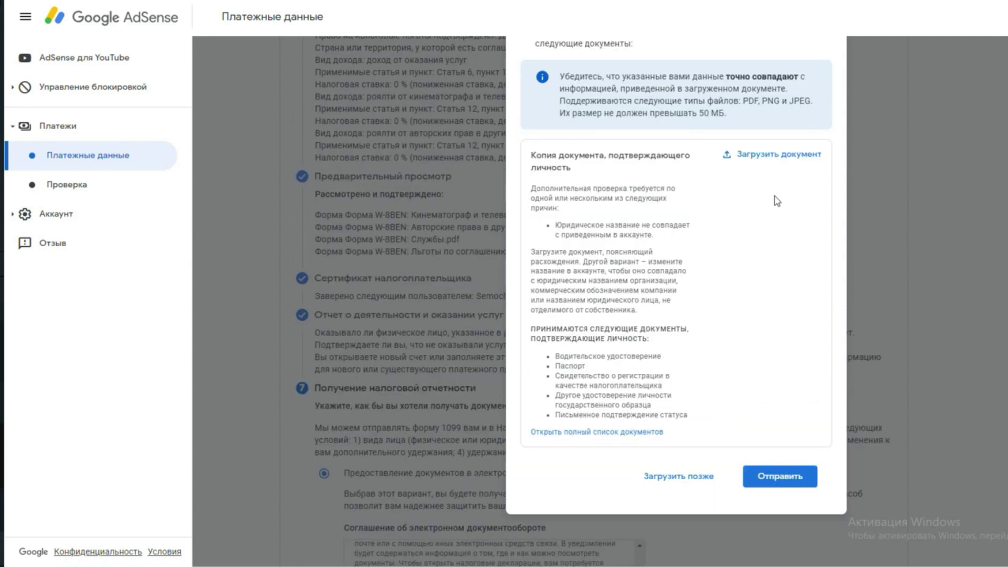
{"action": "left_click", "coordinate": [784, 158]}
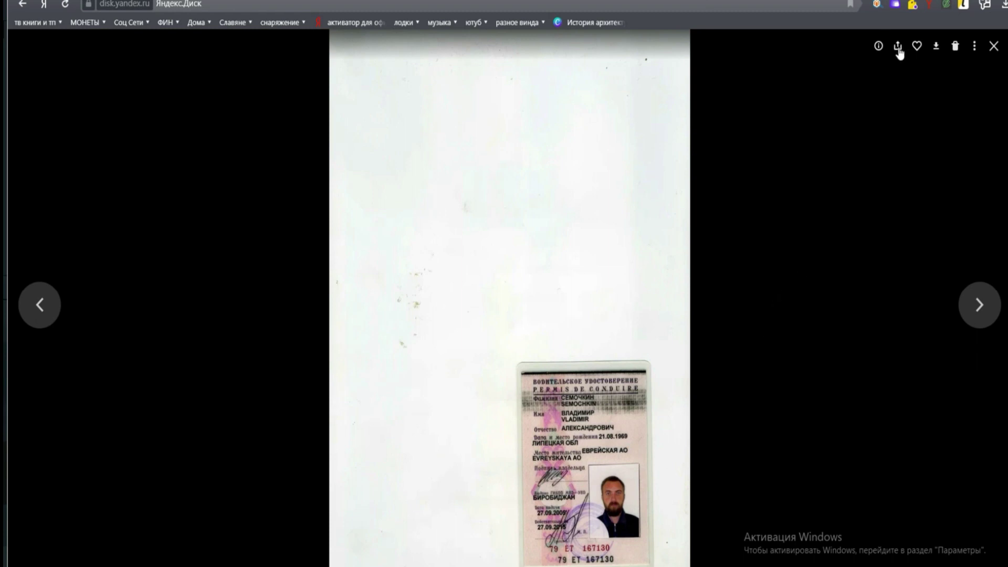
{"action": "left_click", "coordinate": [936, 48]}
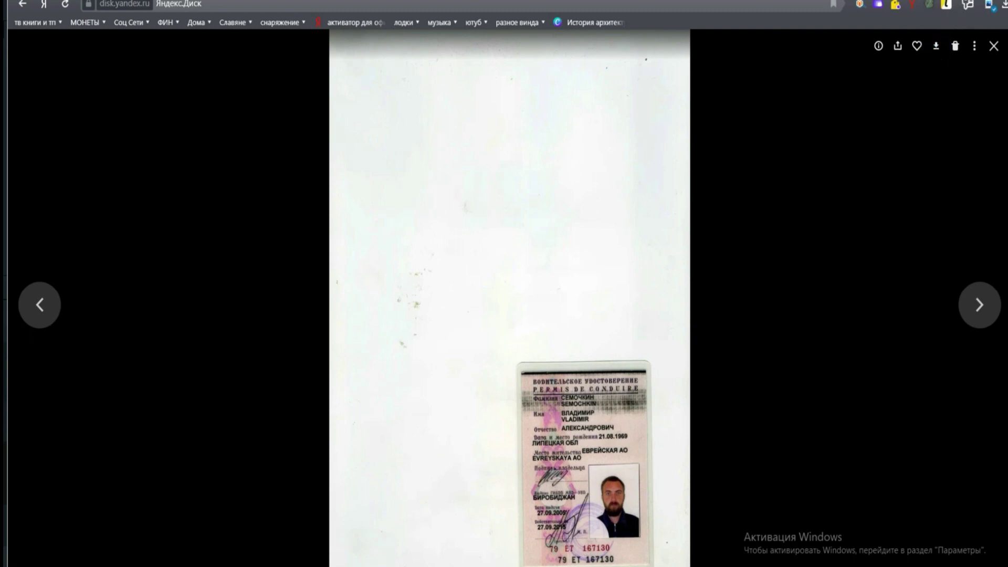
{"action": "key", "text": "ctrl+Tab"}
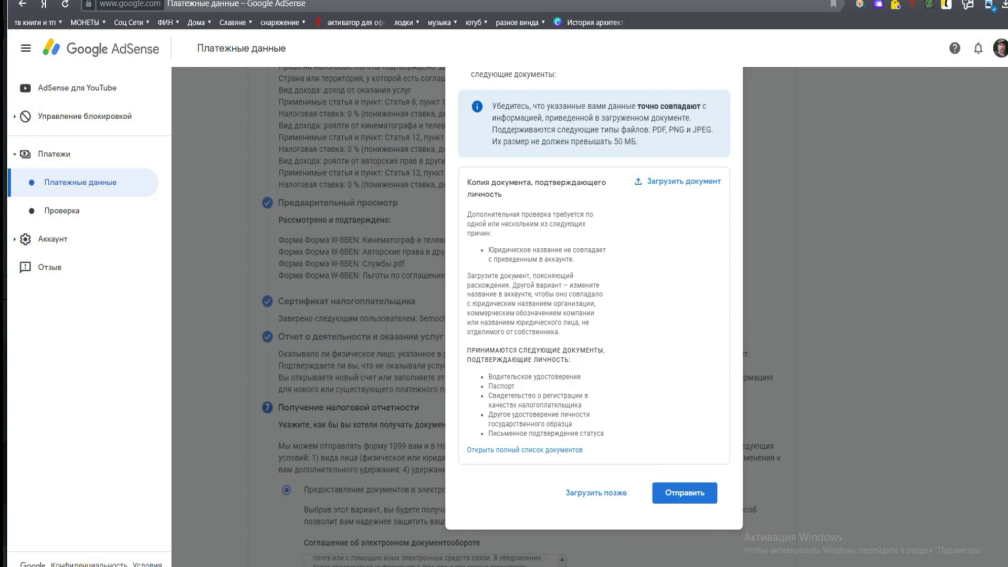
- Upload the img008 image from the Загрузки folder as the identity document copy and submit it
{"action": "left_click", "coordinate": [695, 185]}
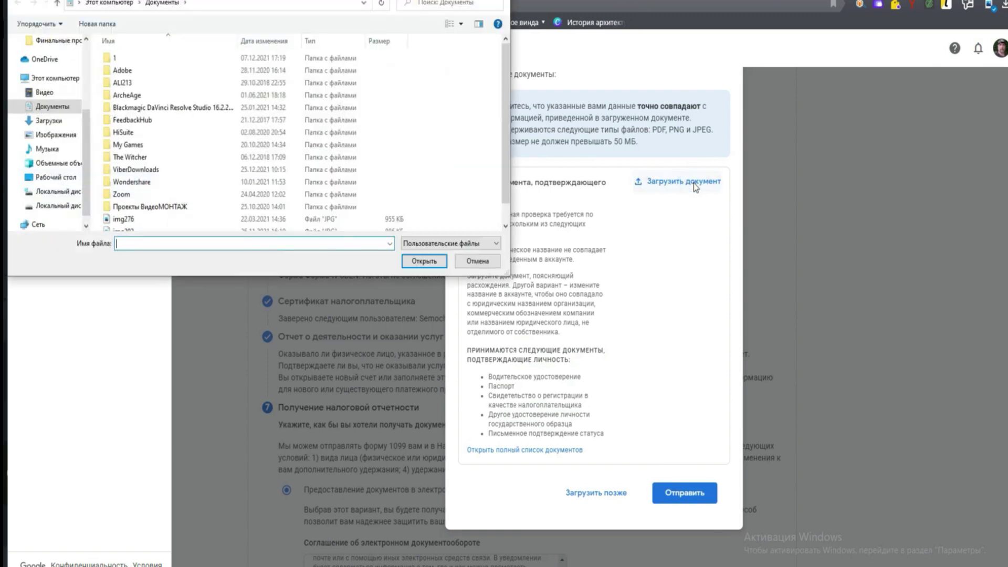
{"action": "left_click", "coordinate": [49, 121]}
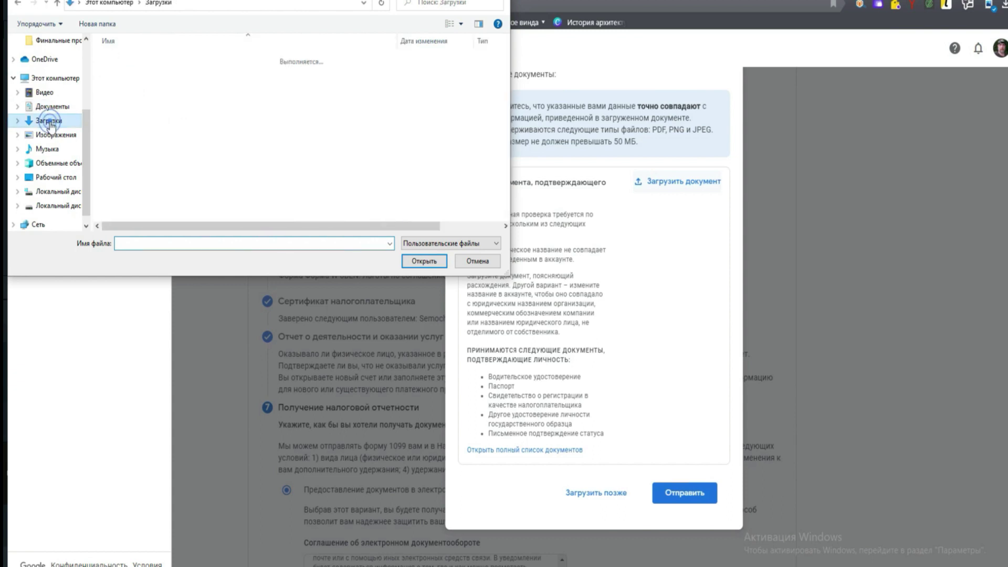
{"action": "left_click", "coordinate": [127, 74]}
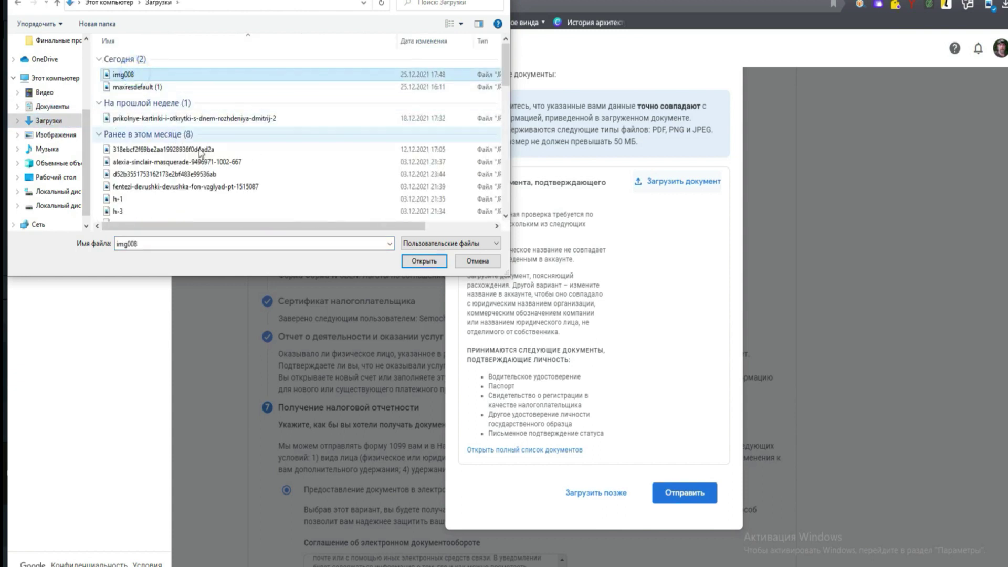
{"action": "left_click", "coordinate": [424, 261]}
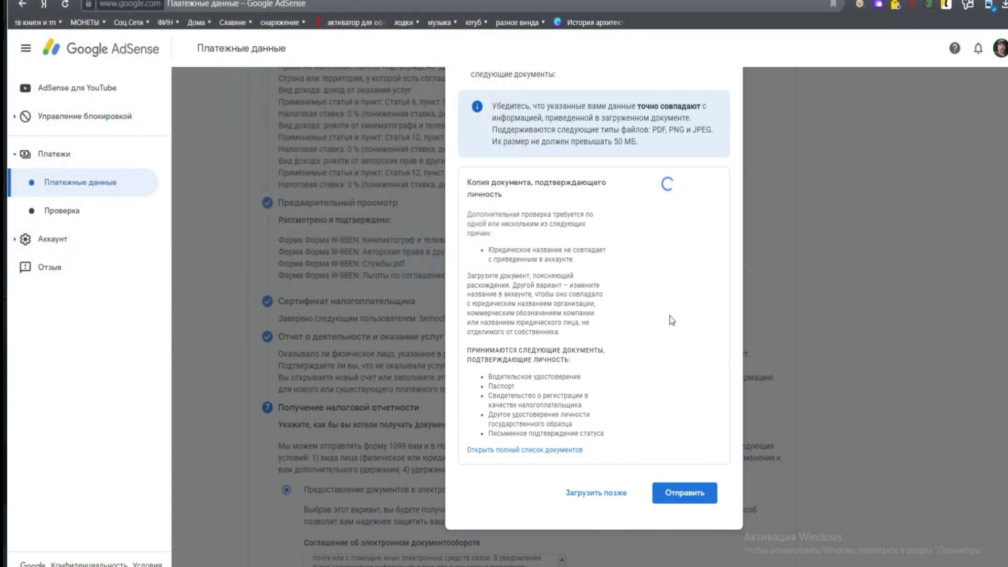
{"action": "left_click", "coordinate": [678, 496]}
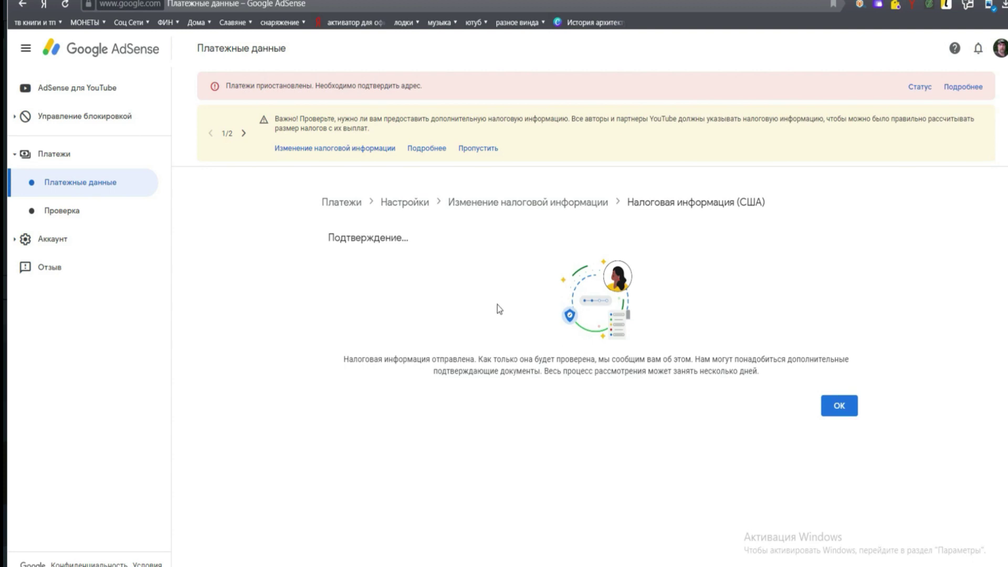
{"action": "left_click", "coordinate": [840, 407]}
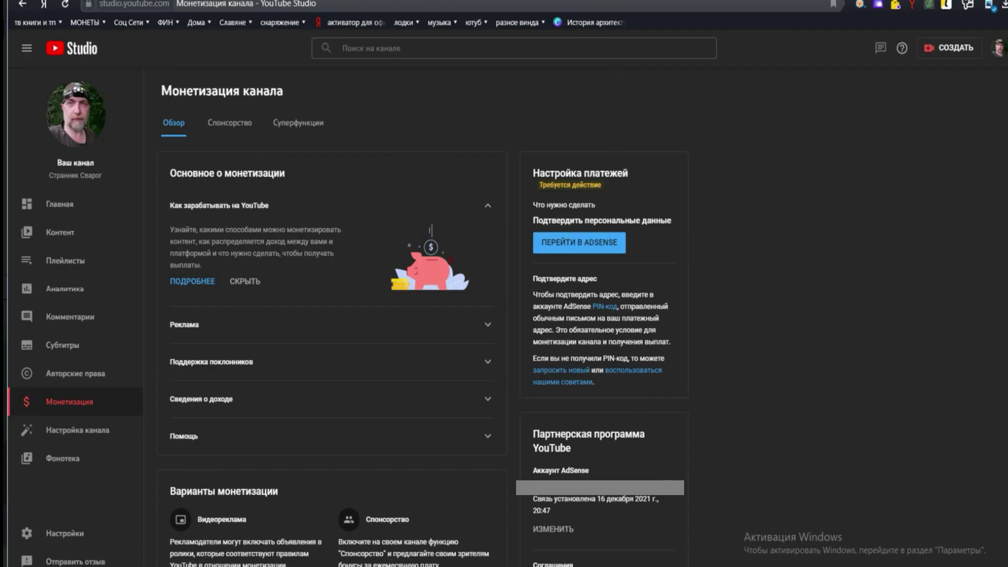
{"action": "left_click", "coordinate": [601, 249]}
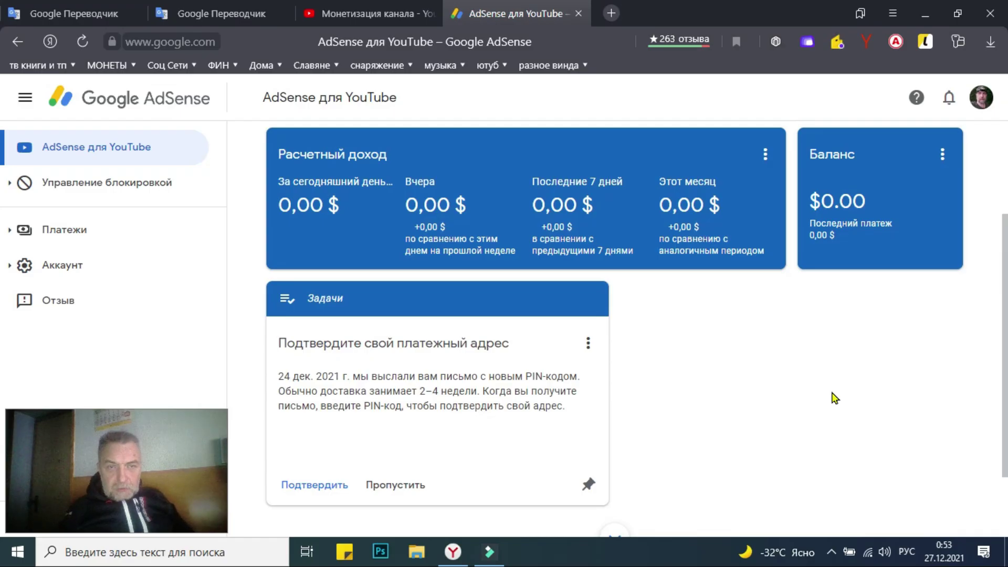